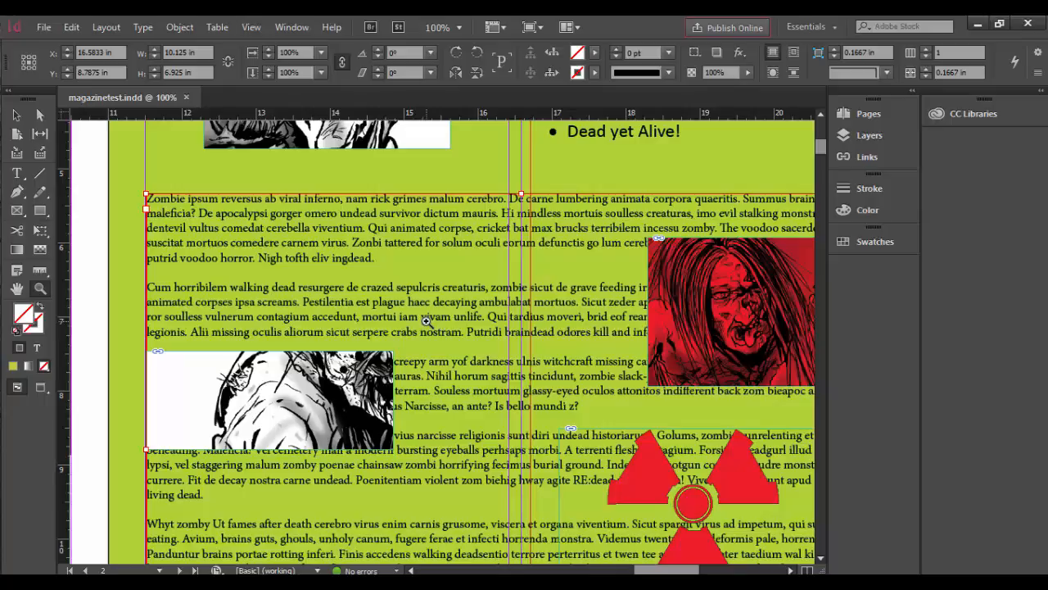
Switch to the Zombie Ipsum page in the browser and look at its Lite and 50% More Brains filler text.
key("alt+Tab")
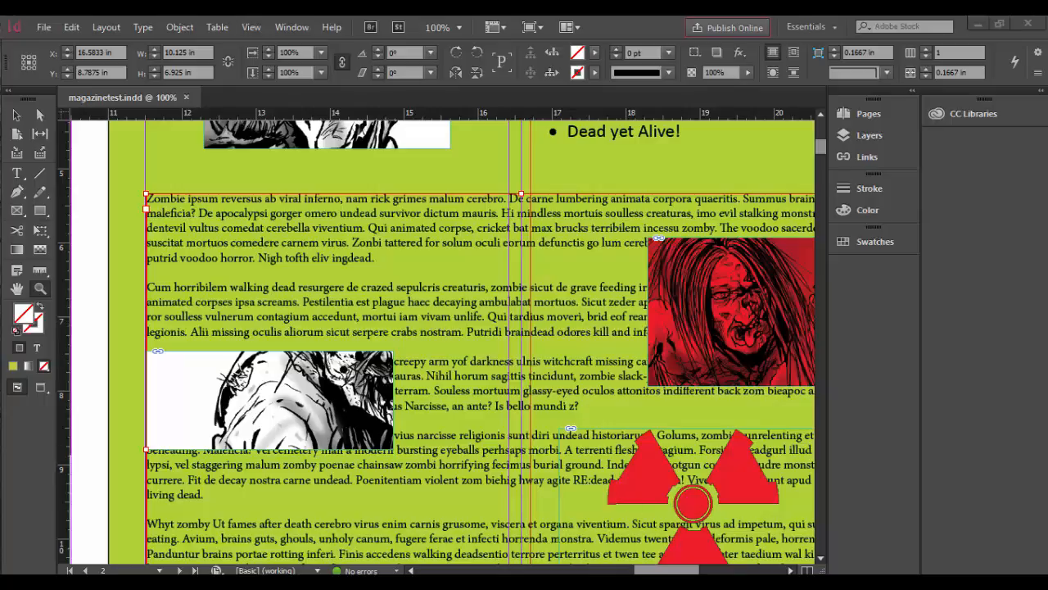
left_click(130, 28)
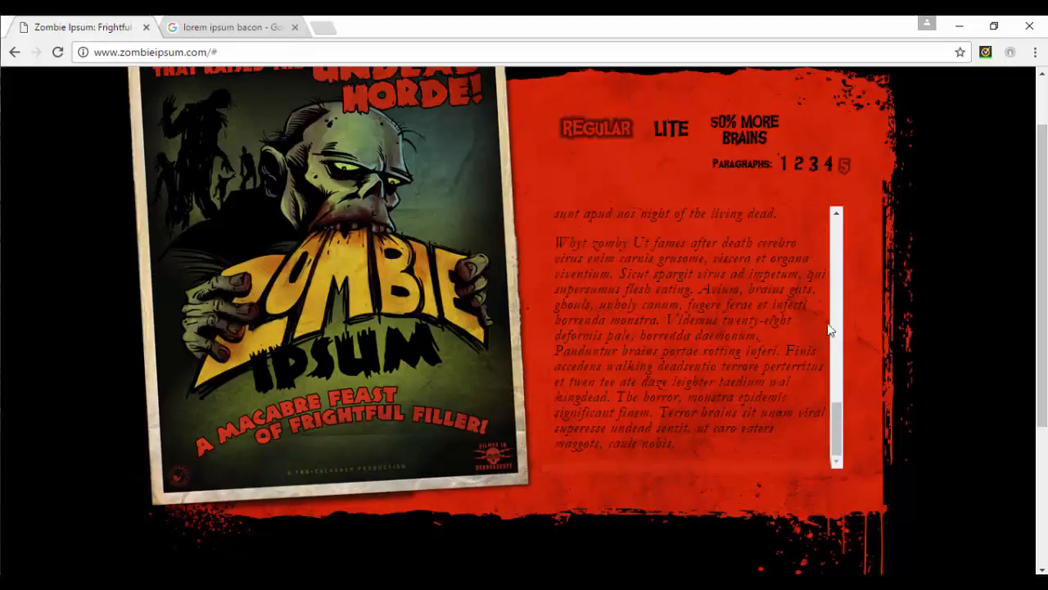
left_click(684, 128)
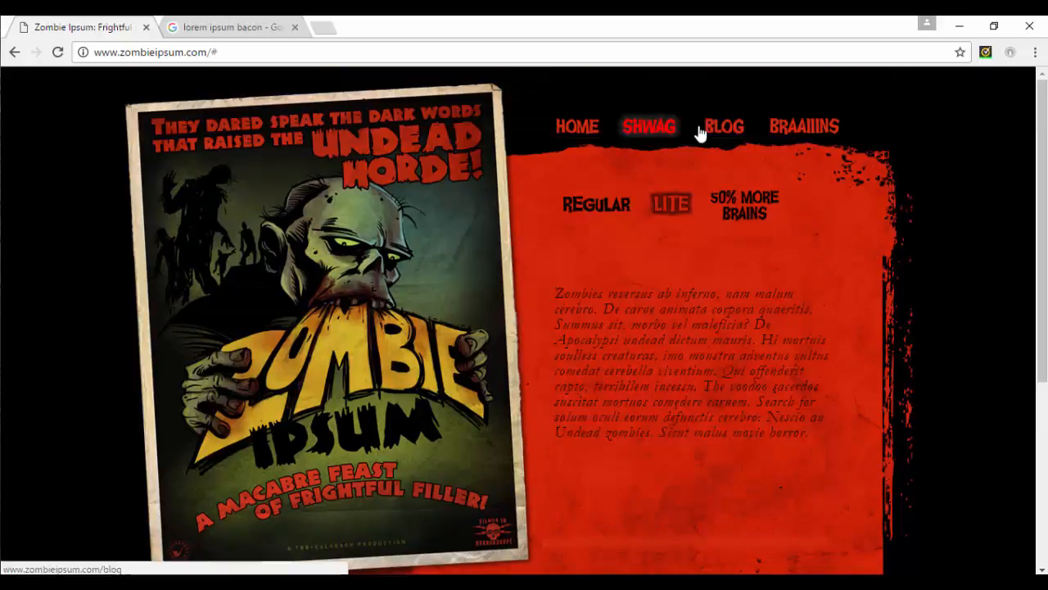
left_click(750, 215)
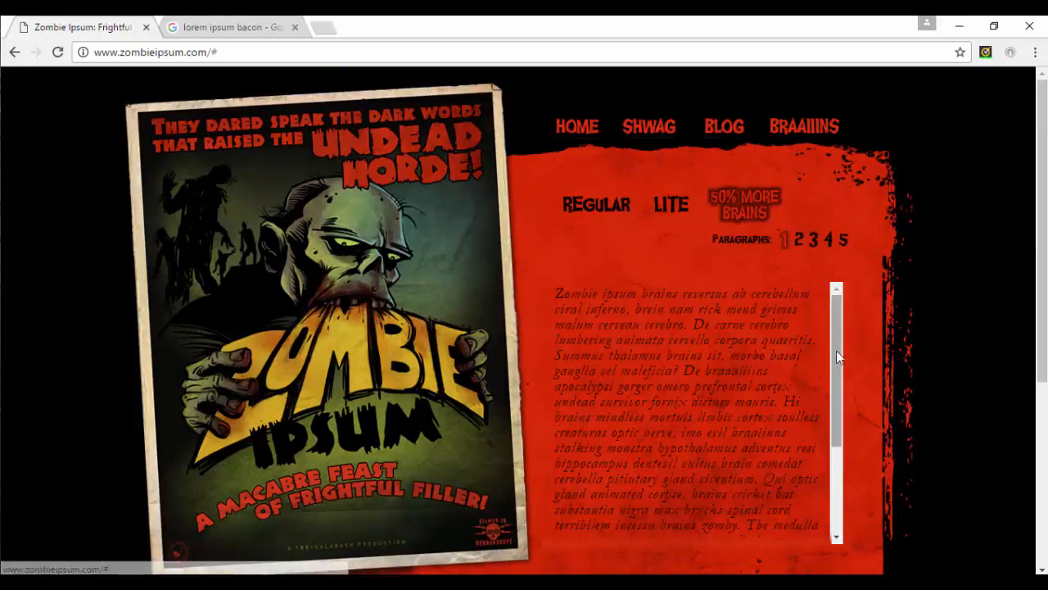
scroll(836, 350, "down", 1)
scroll(843, 344, "up", 1)
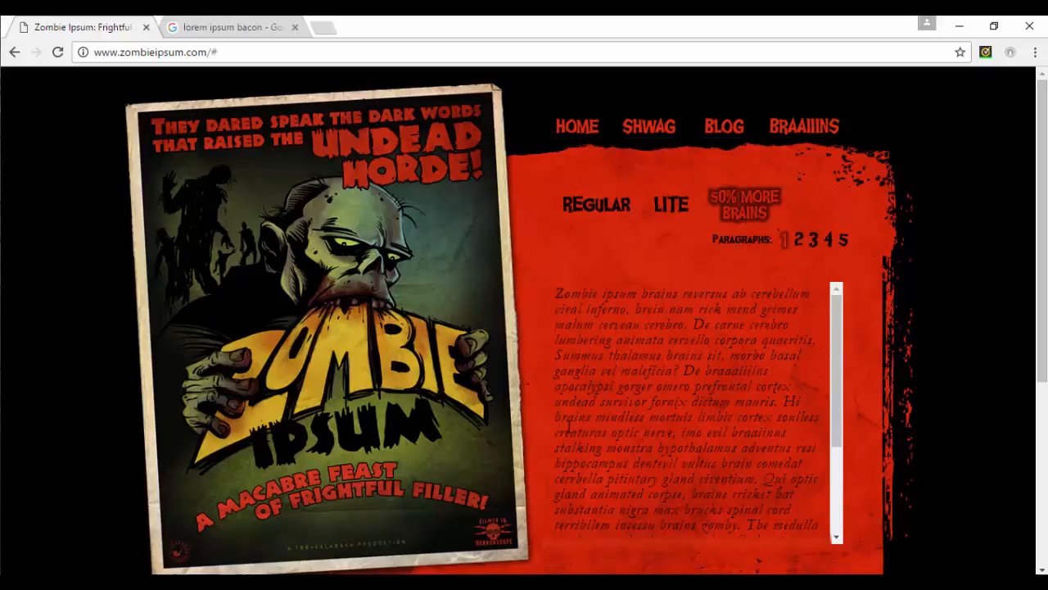
left_click_drag(795, 495, 581, 244)
left_click(651, 401)
Look through the Google results for "lorem ipsum bacon" and return to the InDesign magazine document.
left_click(261, 30)
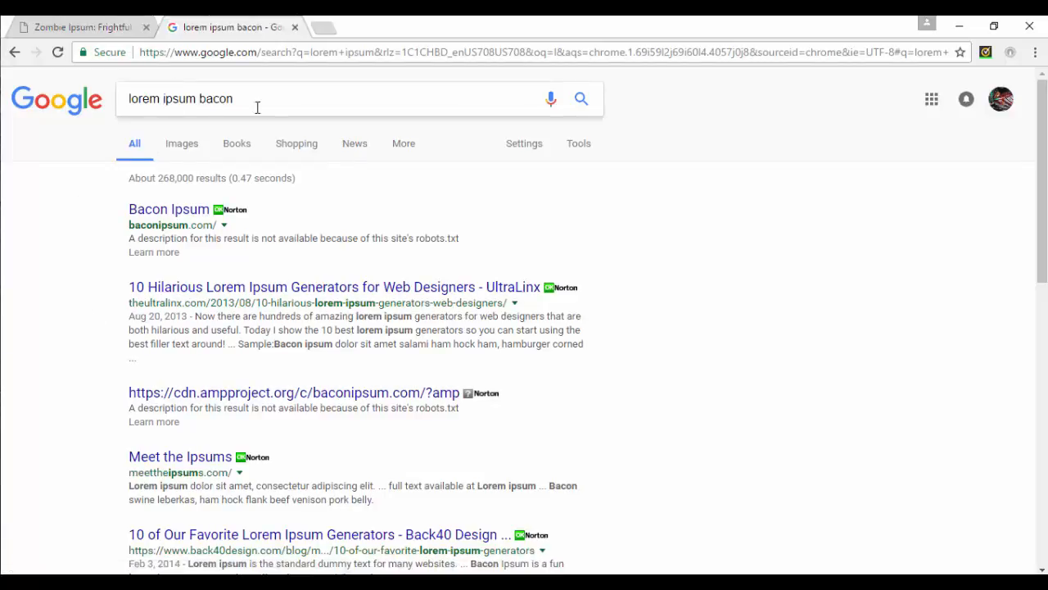
scroll(669, 376, "down", 3)
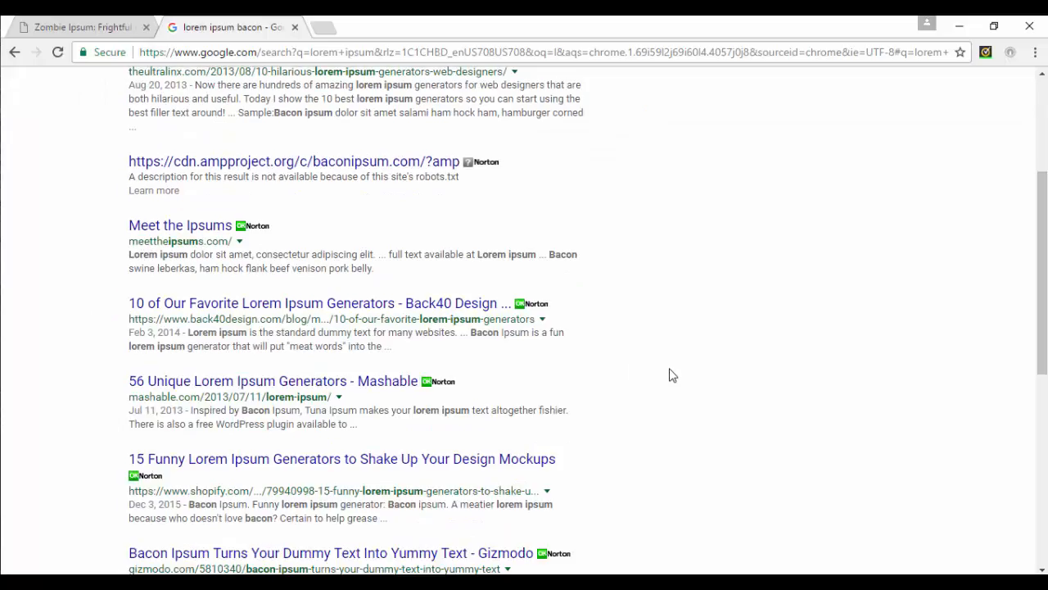
scroll(669, 375, "up", 3)
left_click(78, 29)
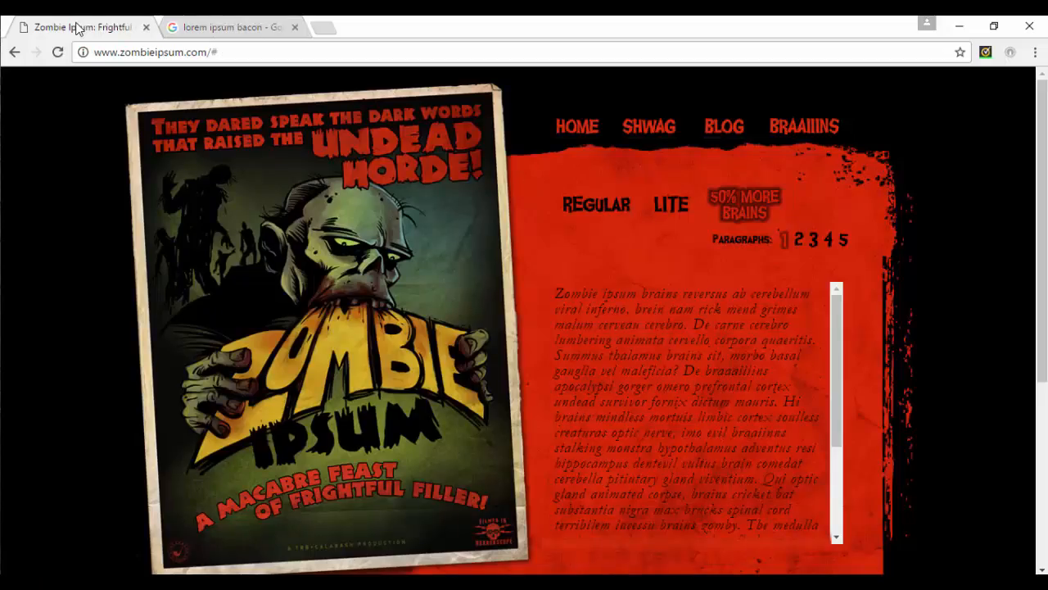
mouse_move(856, 533)
left_click(917, 524)
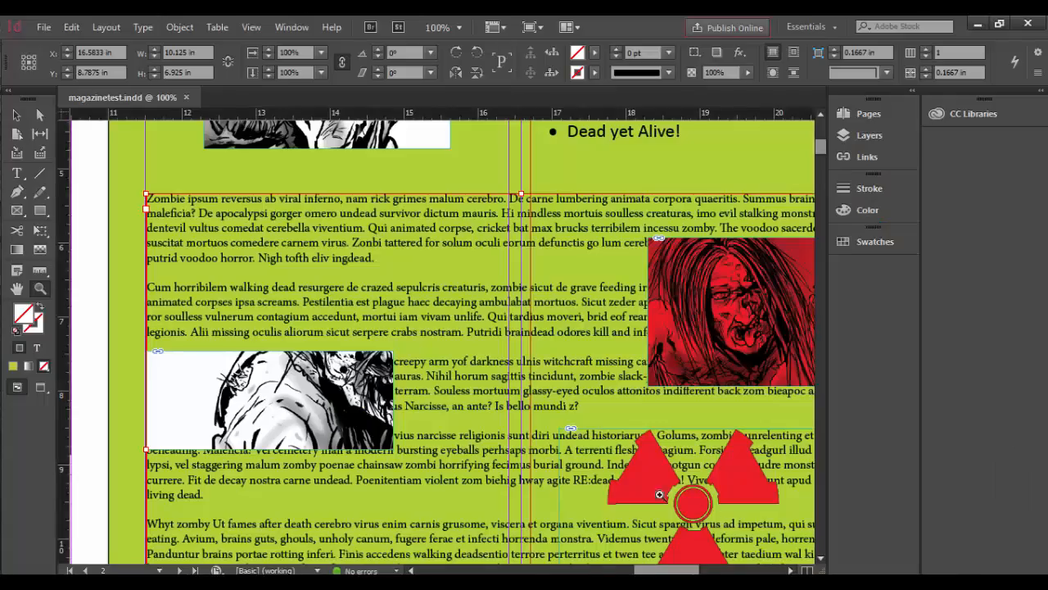
Check which layer holds the red zombie image, the black-and-white image and the radiation symbol.
left_click_drag(490, 511, 539, 504)
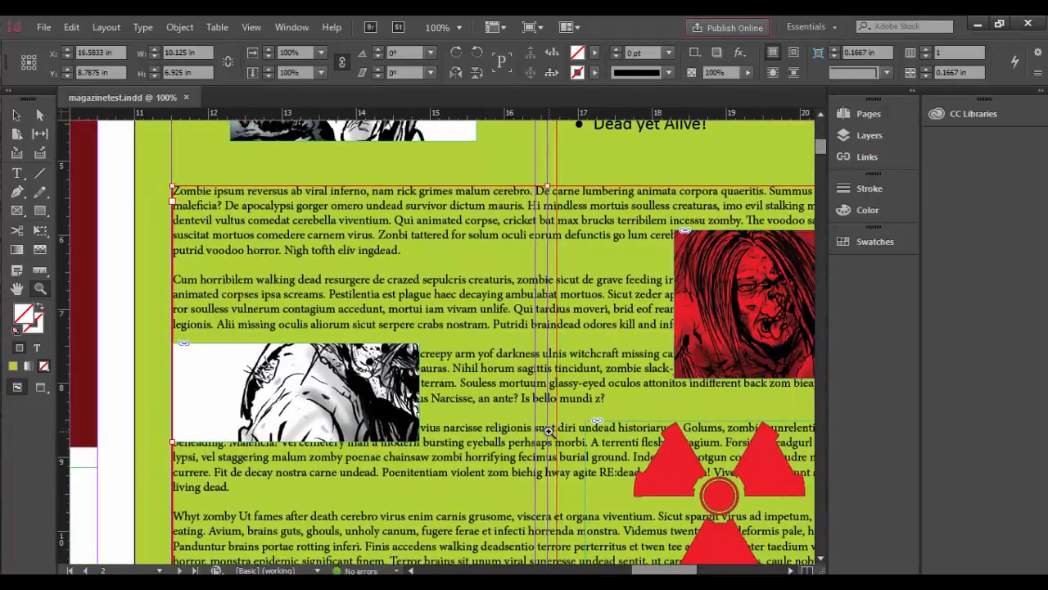
key("ctrl+minus")
left_click_drag(552, 489, 531, 501)
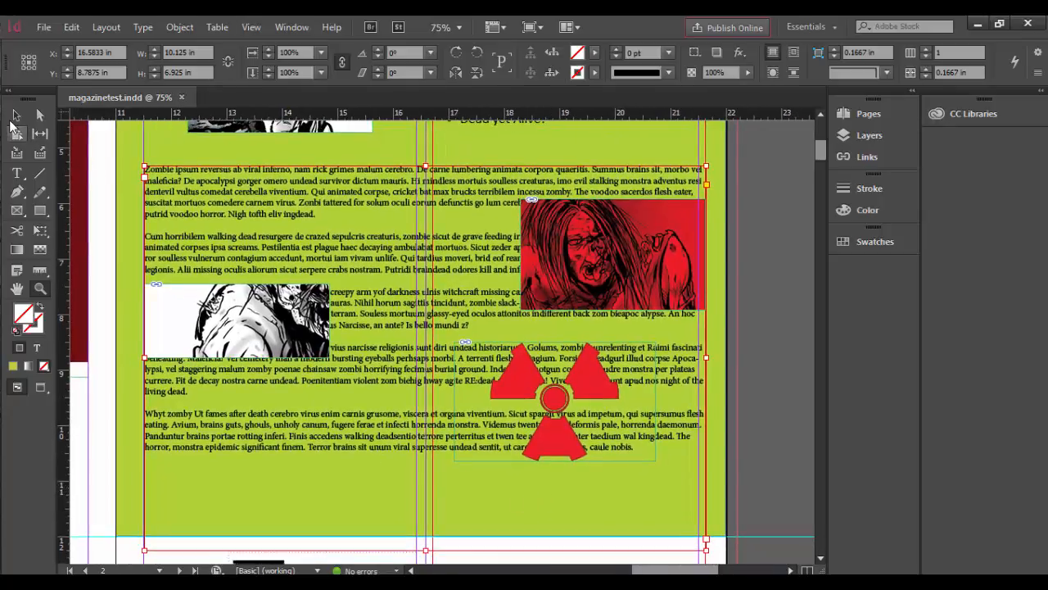
left_click(15, 115)
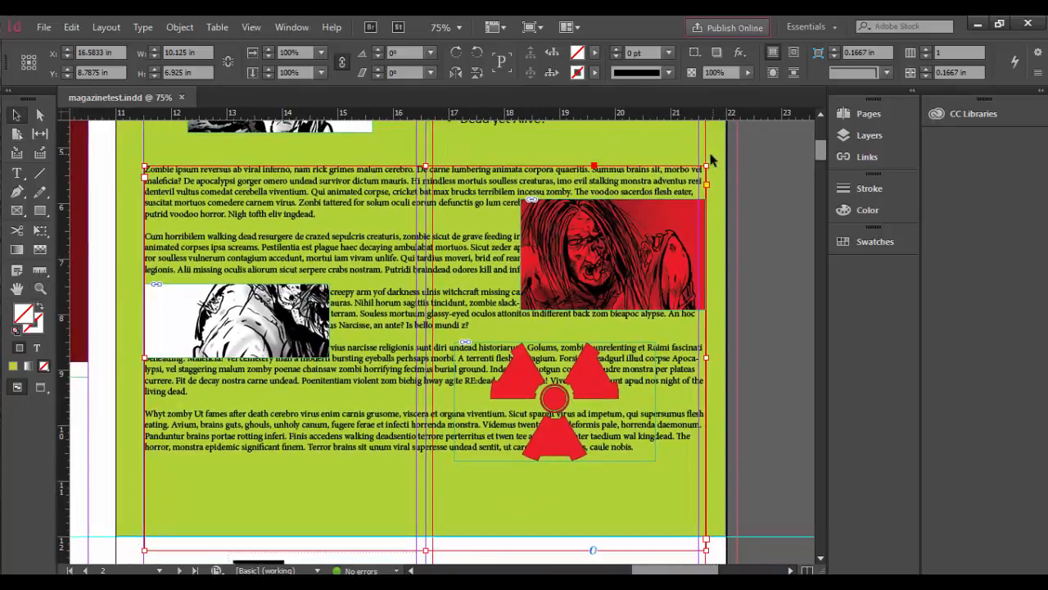
left_click(863, 138)
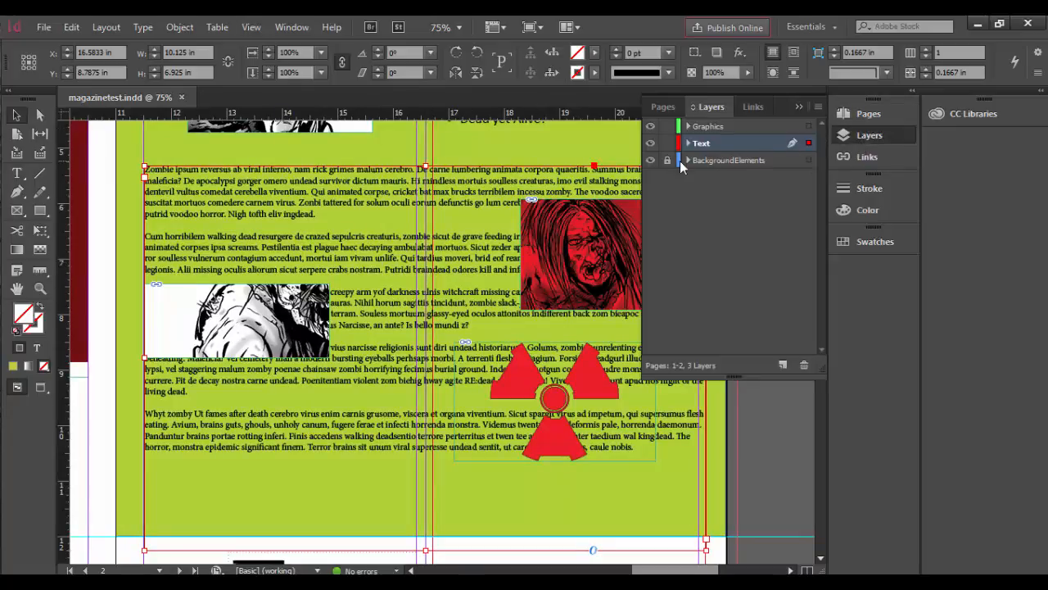
left_click(607, 248)
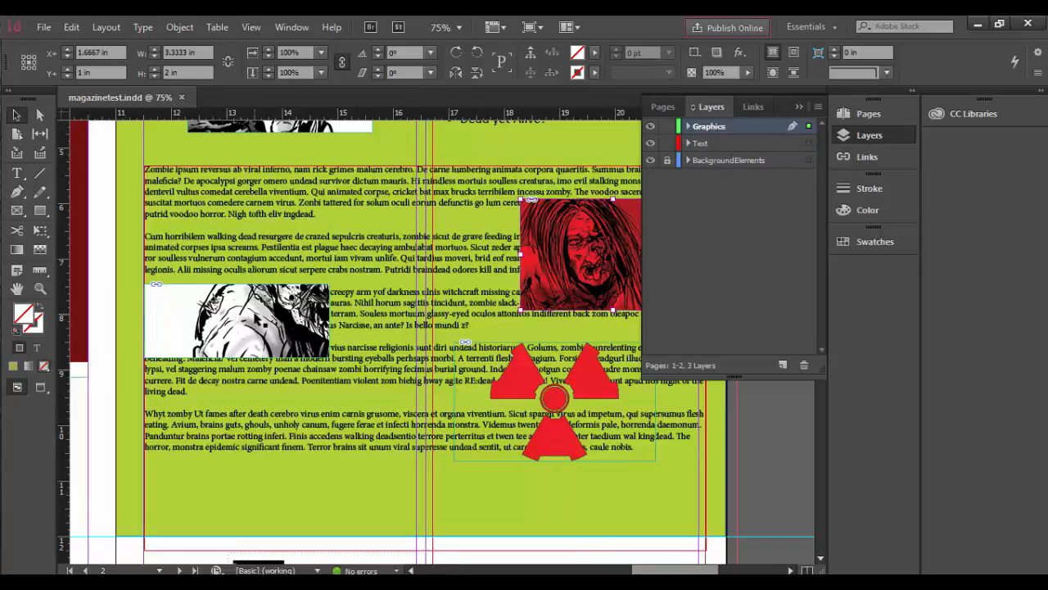
left_click(260, 319)
left_click(589, 384)
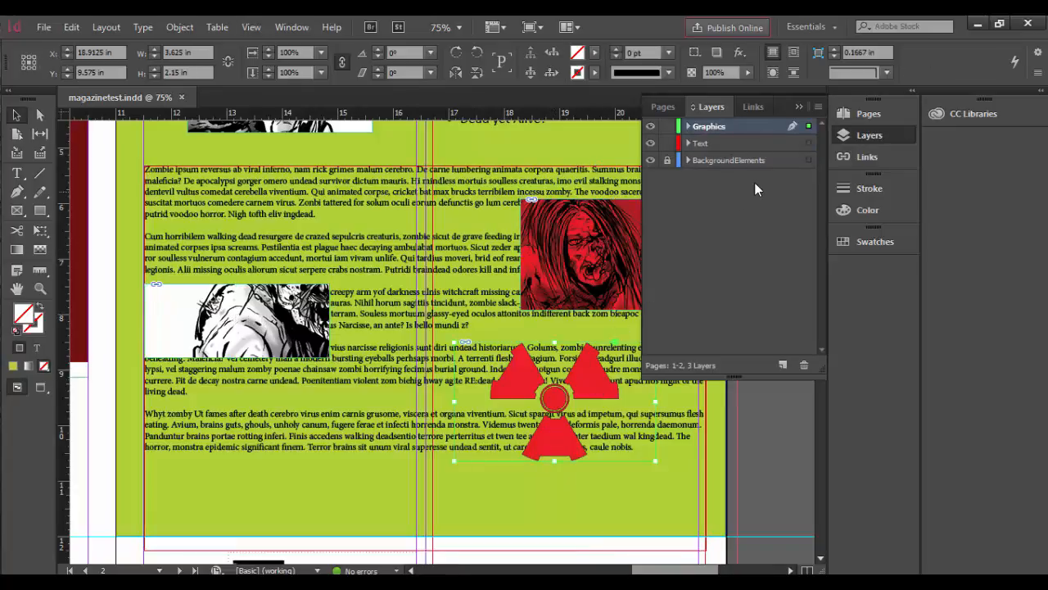
left_click(800, 107)
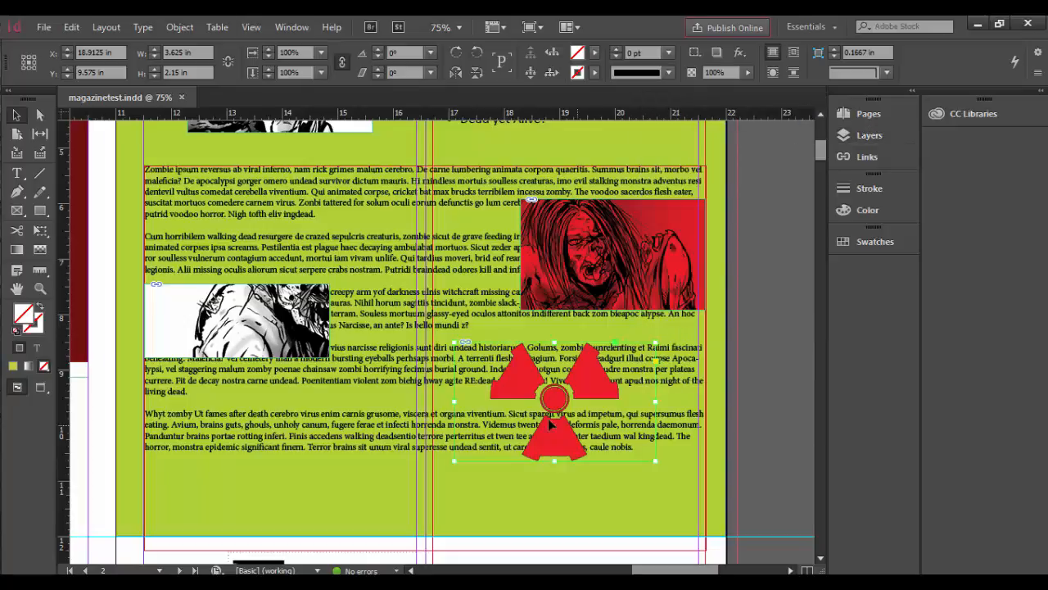
Wrap the article text around the bounding box of the black-and-white zombie image.
left_click(295, 343)
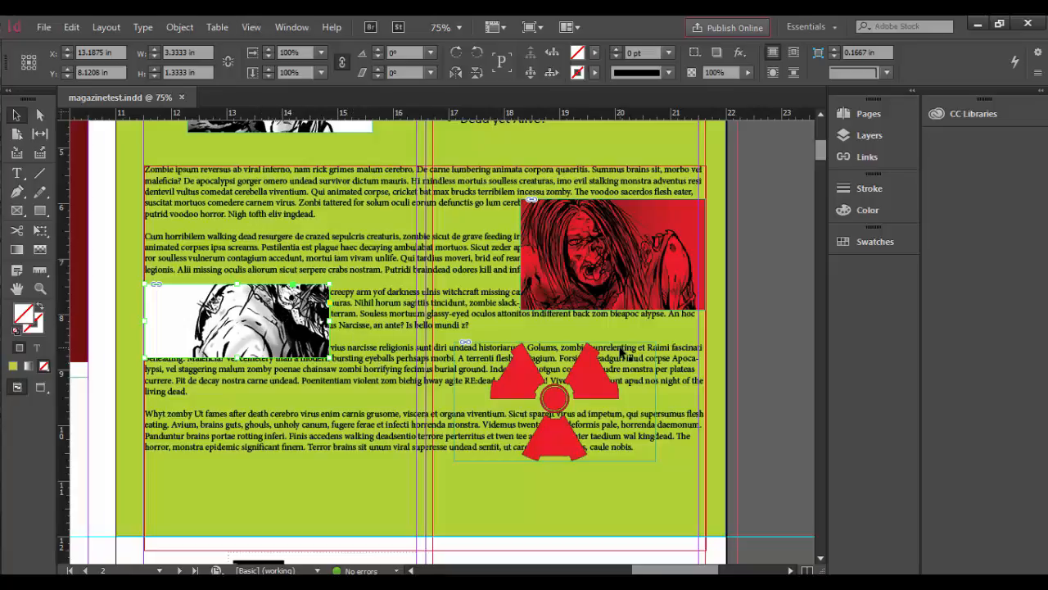
left_click(297, 28)
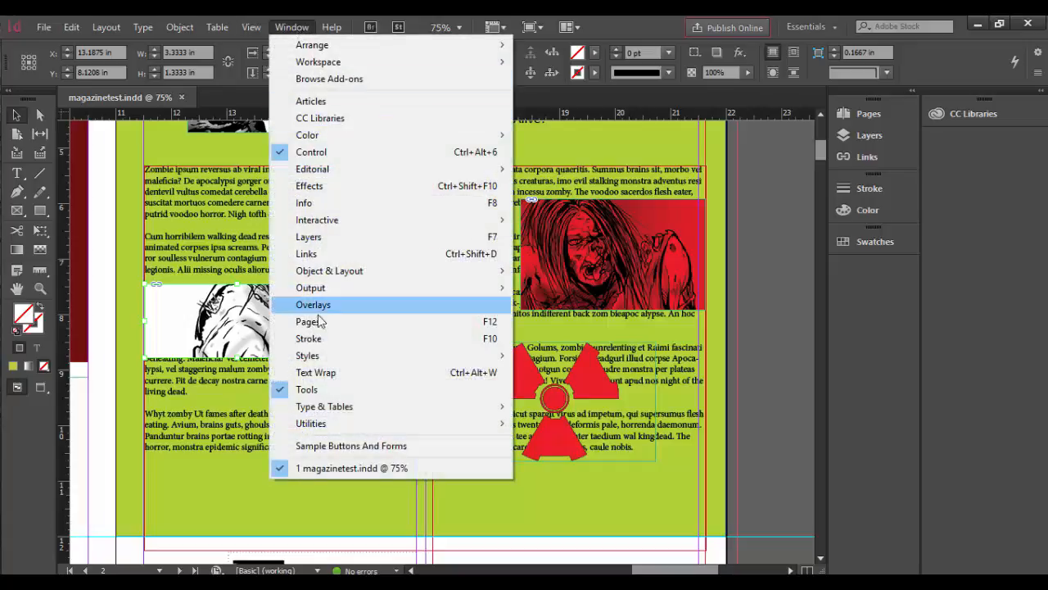
left_click(330, 374)
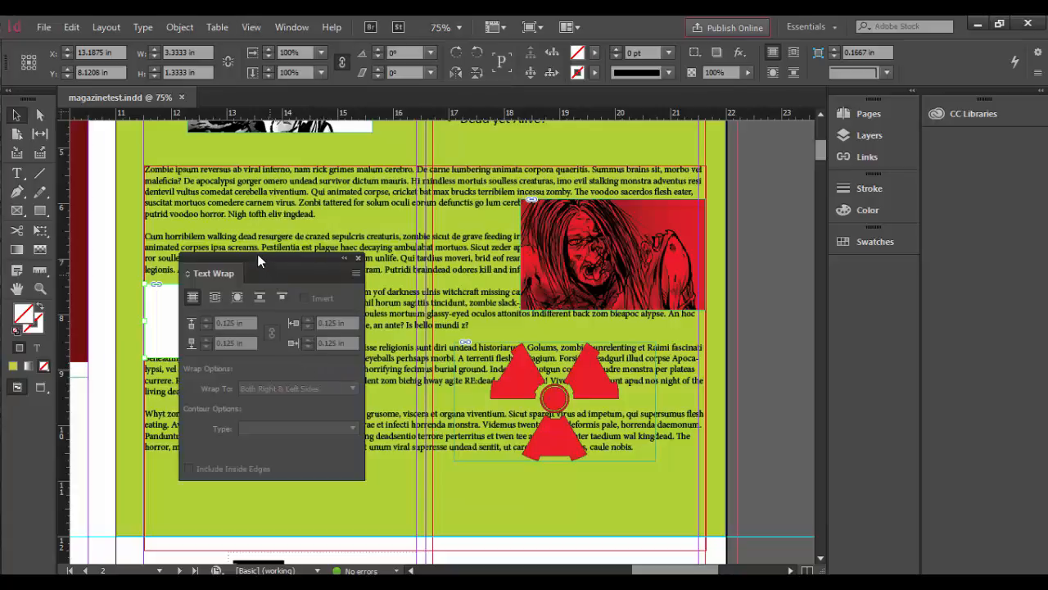
left_click_drag(257, 254, 454, 274)
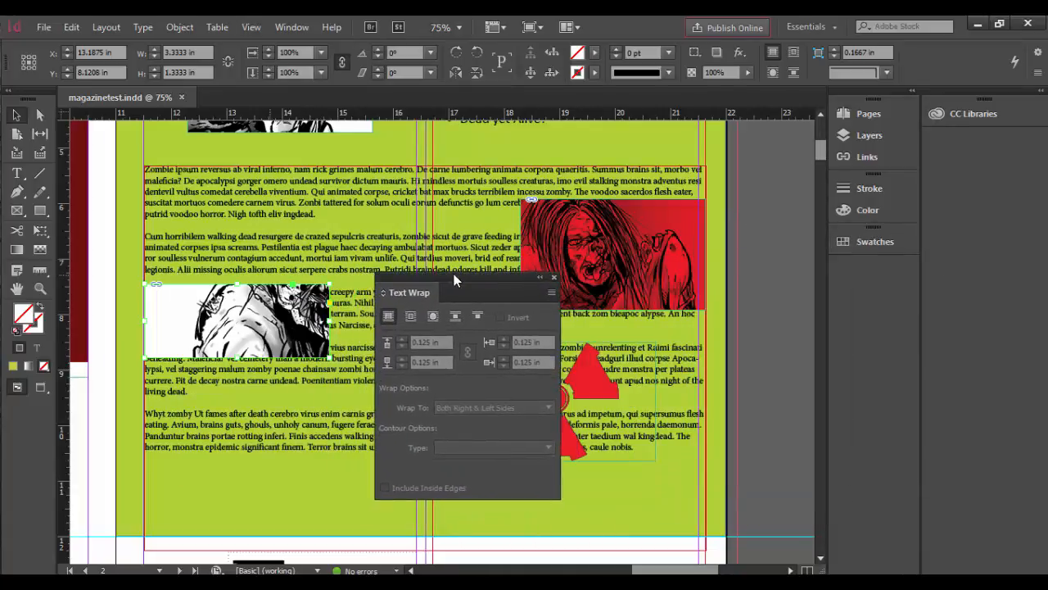
left_click(390, 318)
left_click(412, 317)
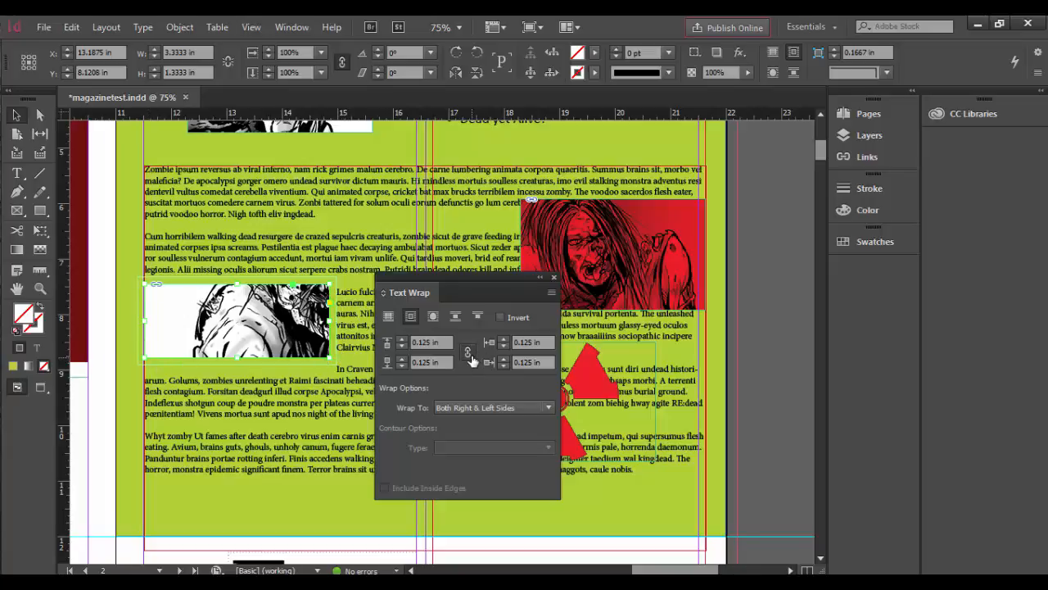
Set all four text wrap offsets of the black-and-white image to 0.0625 in.
left_click(402, 340)
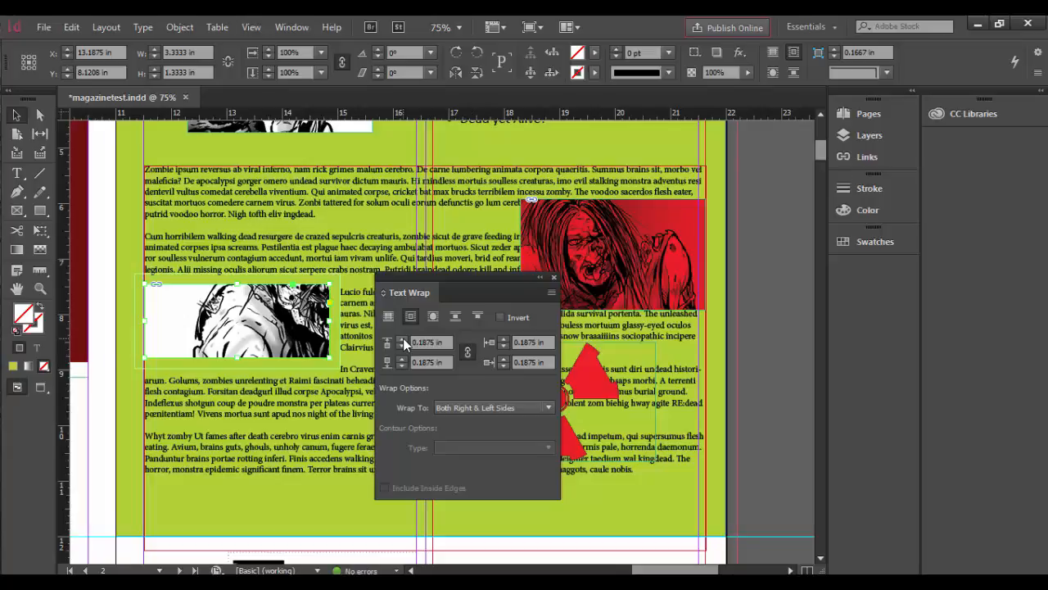
left_click(401, 345)
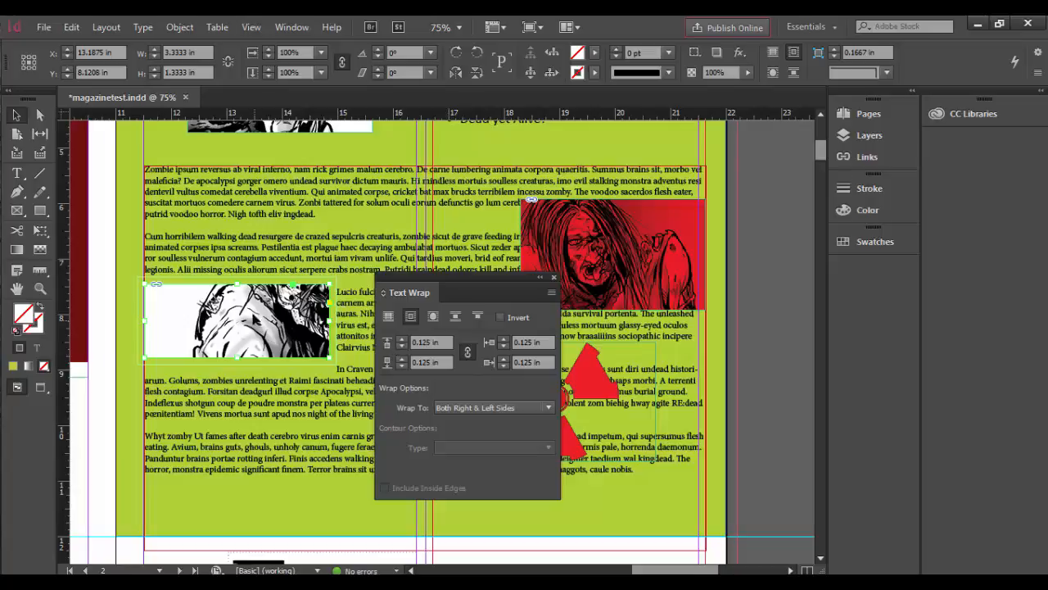
left_click(401, 346)
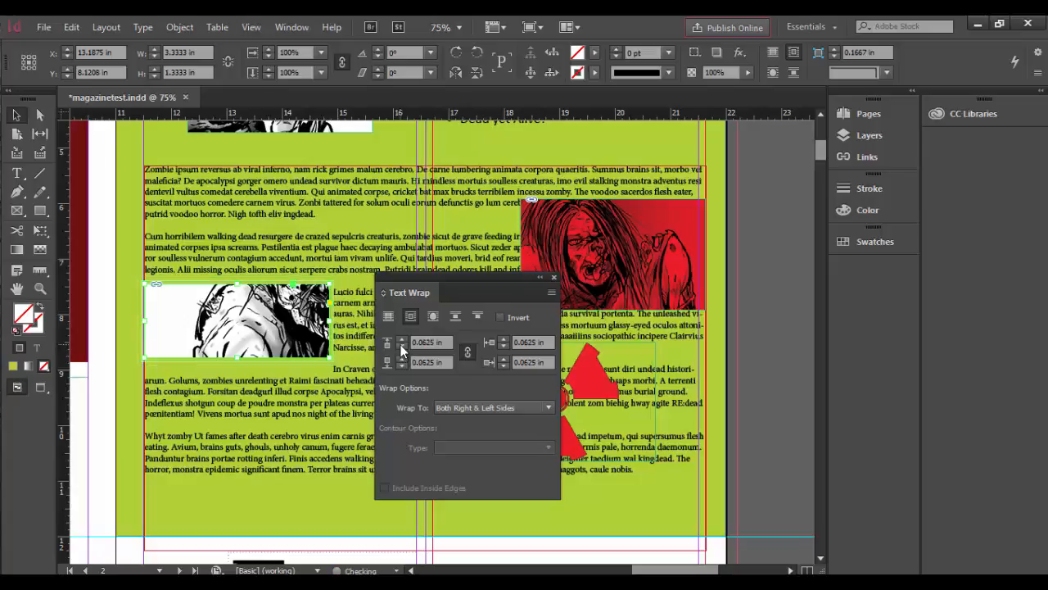
Unlink the text wrap offsets and set the left offset to 0.4375 in and the right offset to 0.1875 in.
left_click(466, 353)
left_click(505, 338)
left_click(505, 338)
left_click(504, 339)
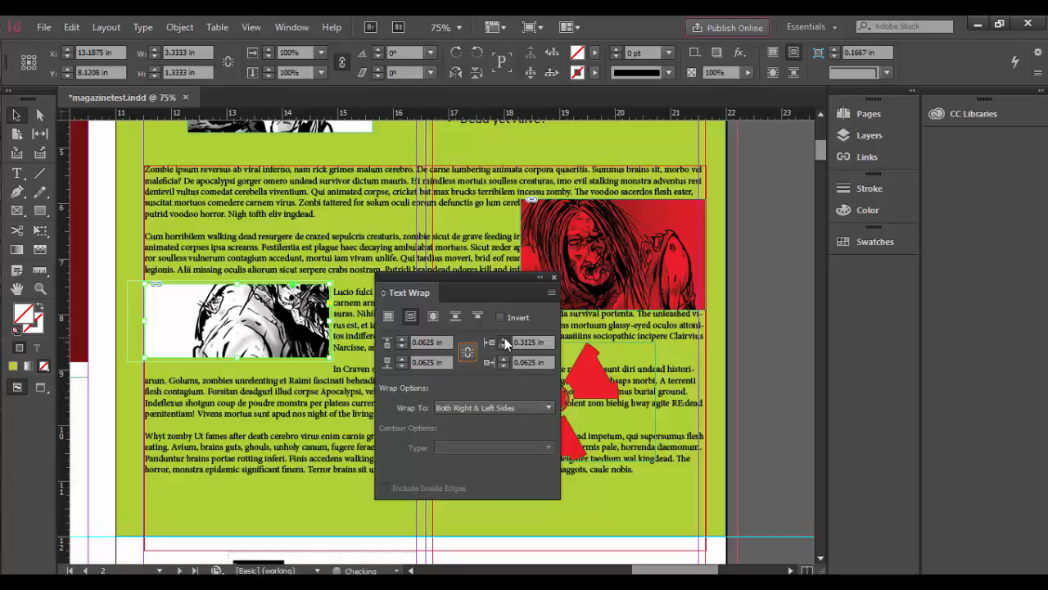
left_click(504, 338)
left_click(505, 338)
left_click(504, 338)
left_click(505, 339)
left_click(504, 345)
left_click(504, 345)
left_click(506, 358)
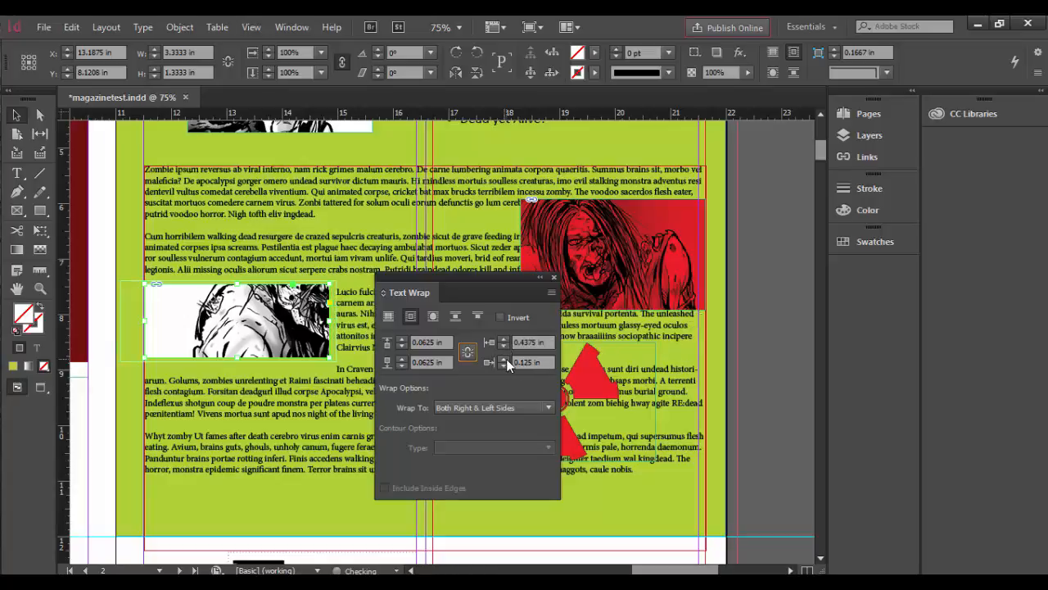
left_click(506, 359)
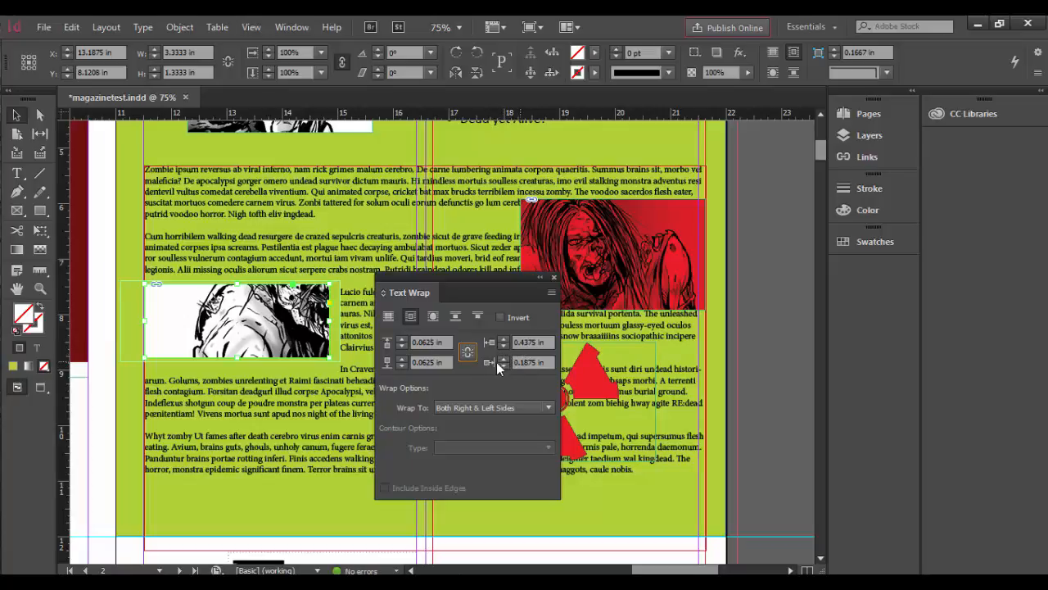
Relink the offsets to reset them all to 0.0625 in, and give only the right side a 0.1875 in offset.
left_click(468, 351)
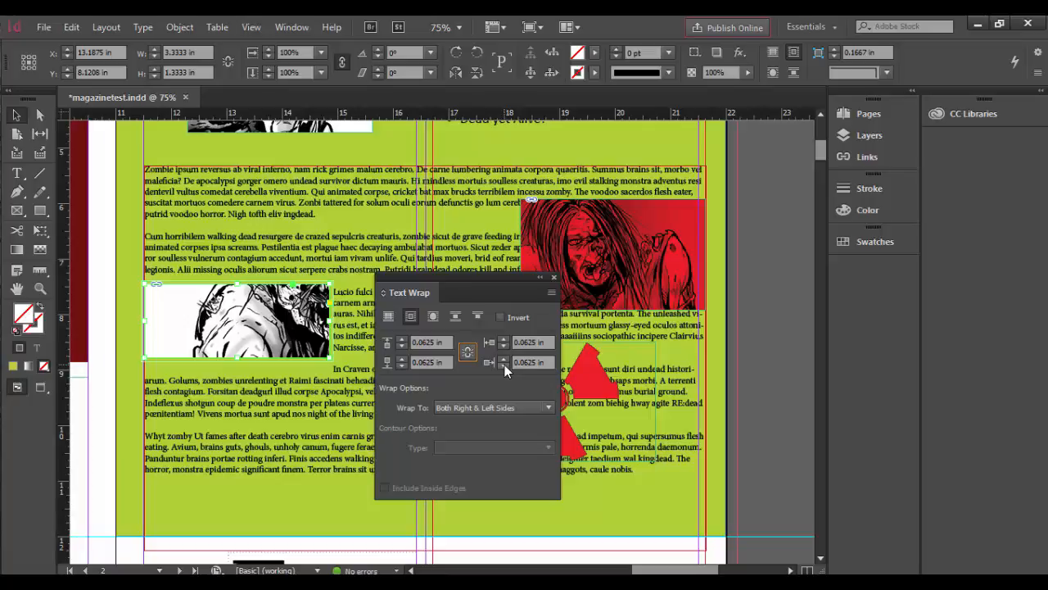
left_click(505, 360)
left_click(504, 361)
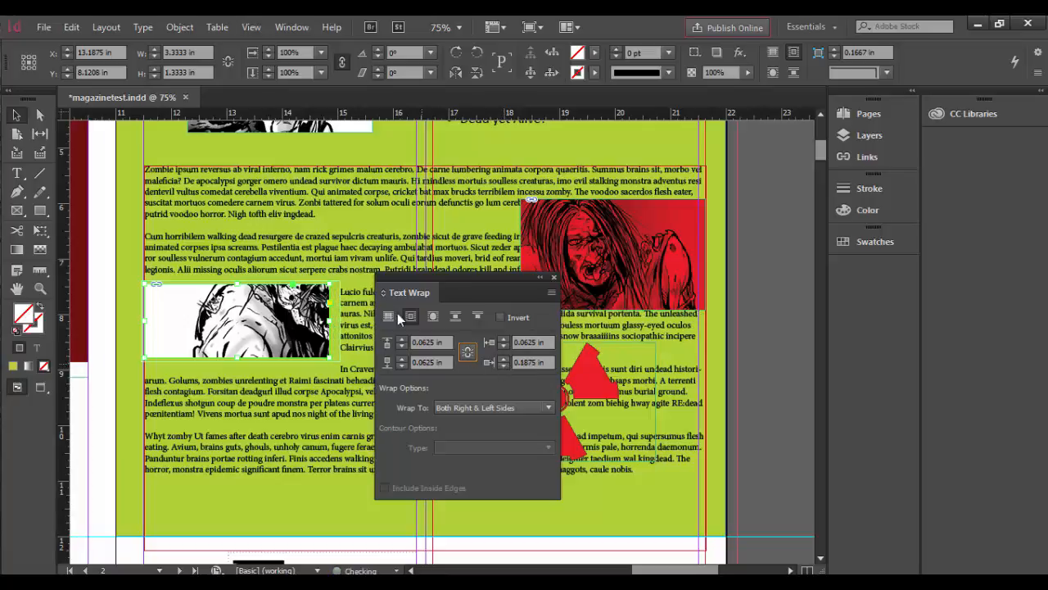
Wrap the text around the bounding box of the red zombie image with linked offsets of 0.0625 in on all sides.
left_click_drag(455, 278, 364, 296)
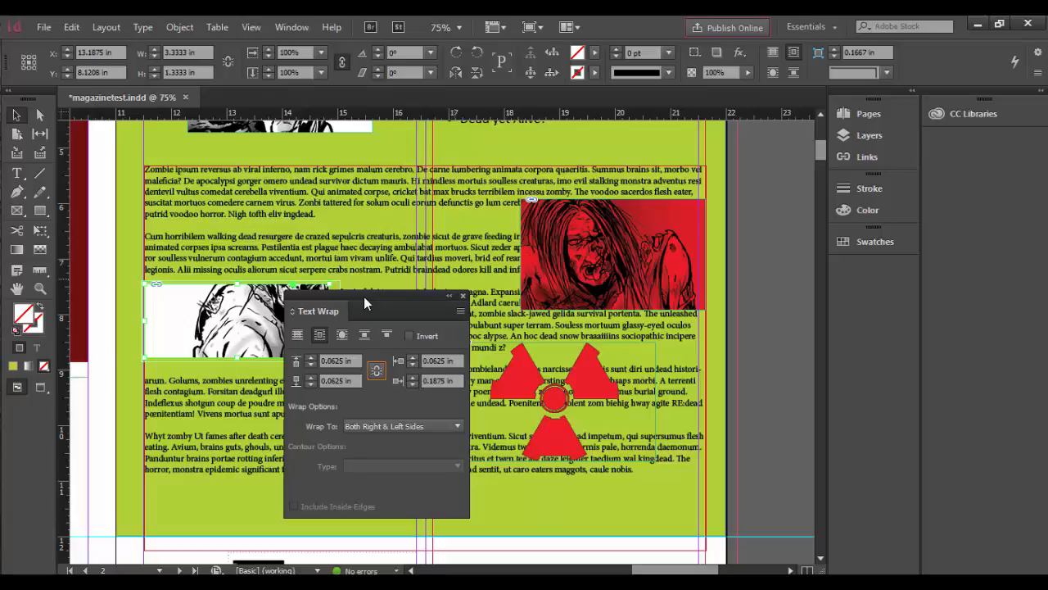
left_click(595, 249)
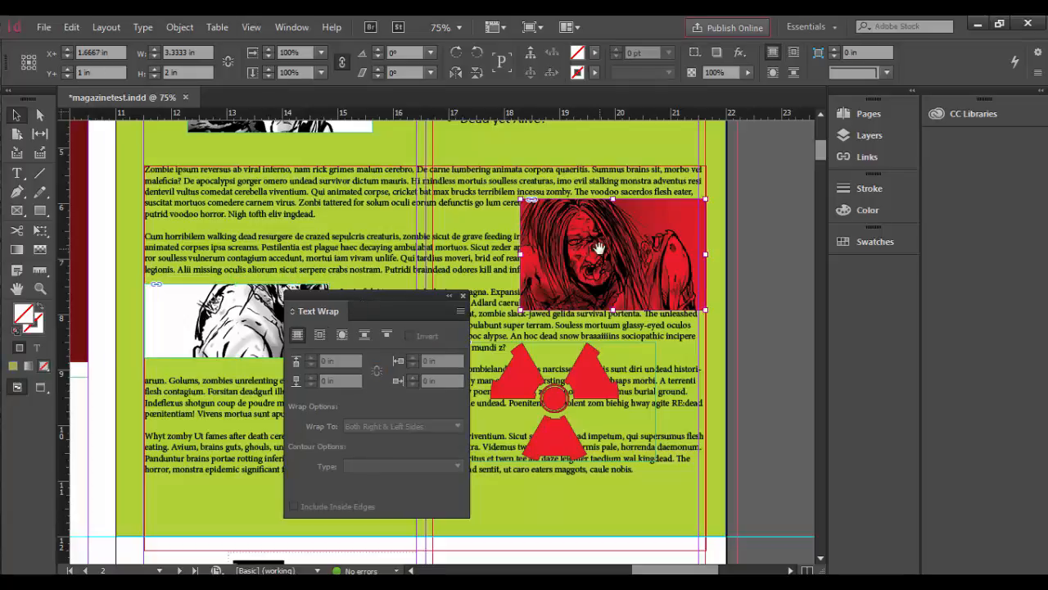
left_click(320, 336)
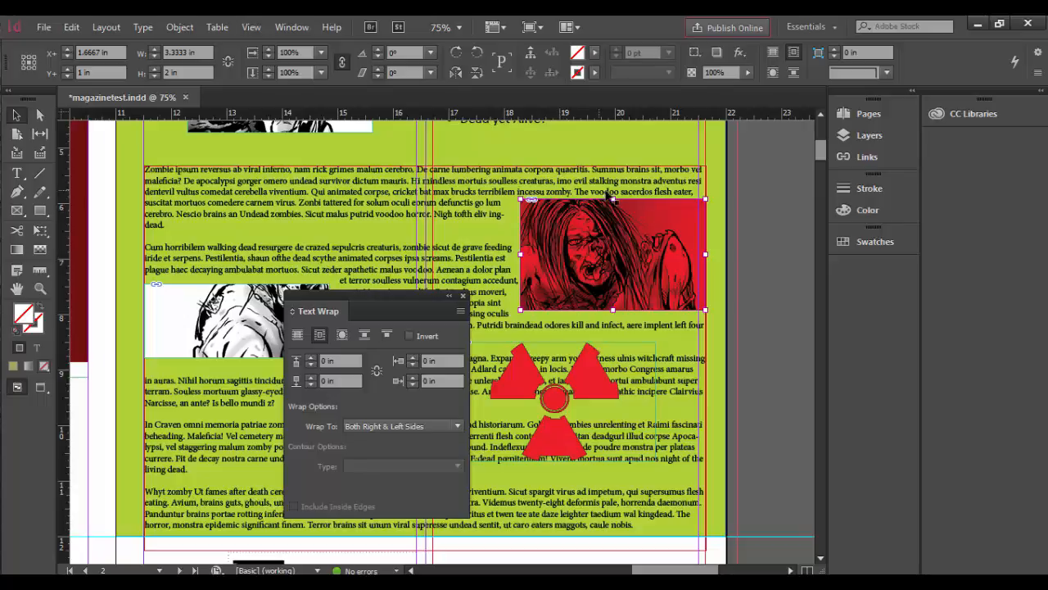
left_click(381, 373)
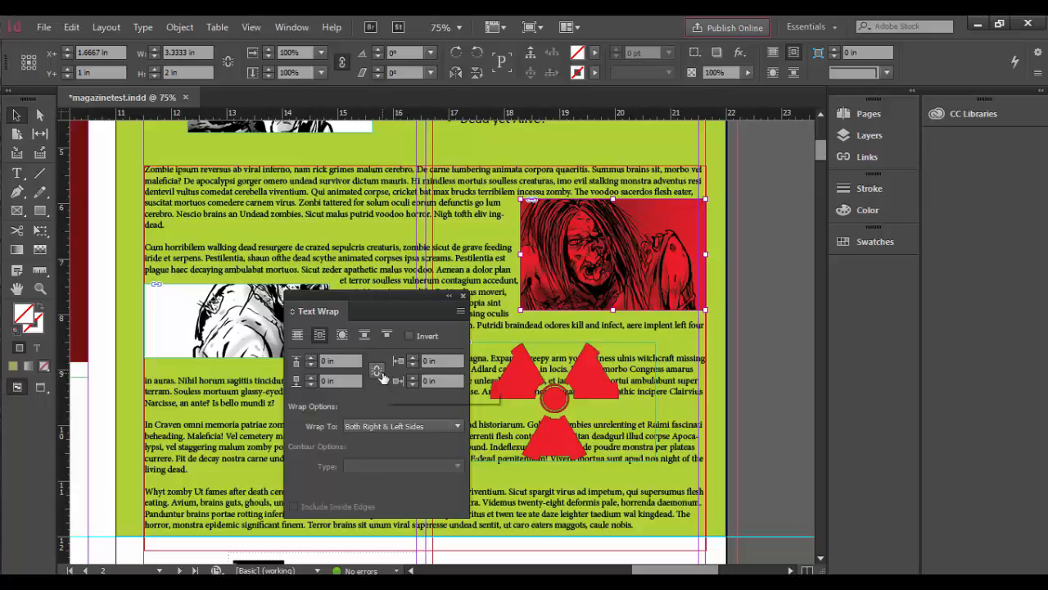
left_click(312, 358)
left_click(312, 358)
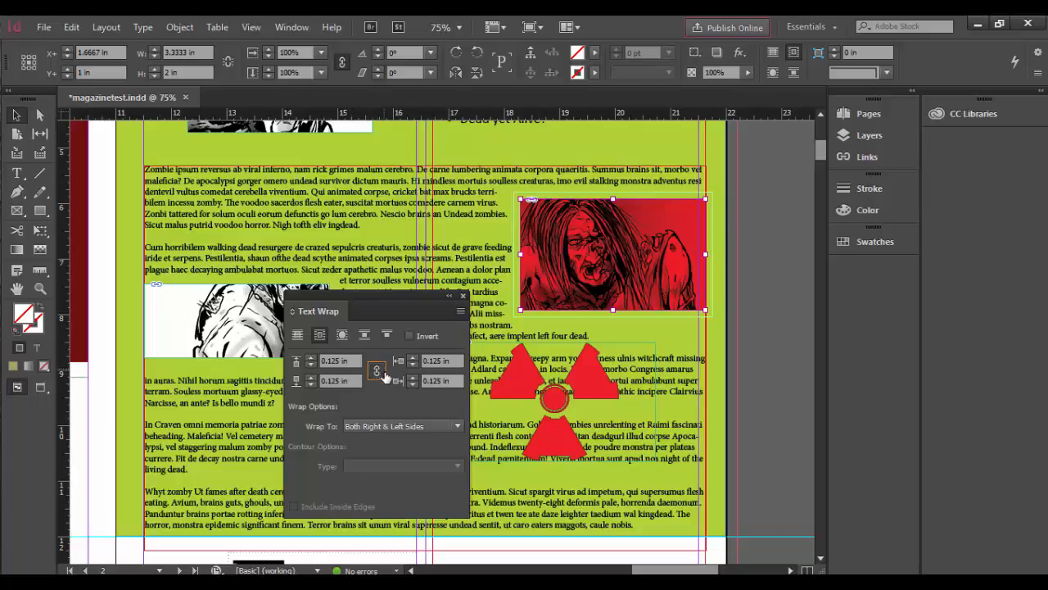
left_click(311, 365)
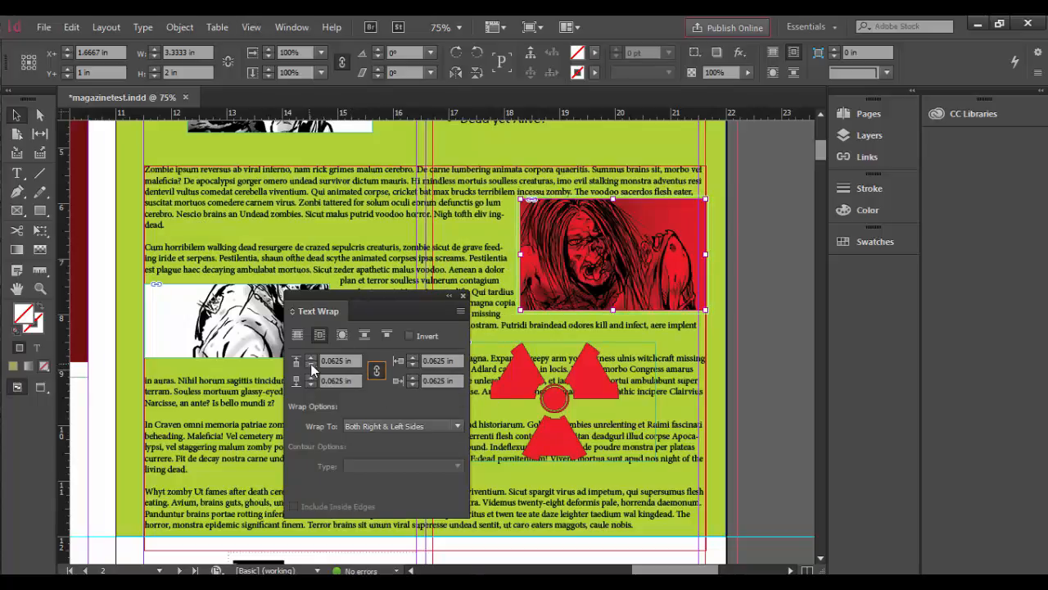
Unlink the red zombie image's text wrap offsets and set only its top offset to 0.125 in.
left_click(376, 370)
left_click(310, 359)
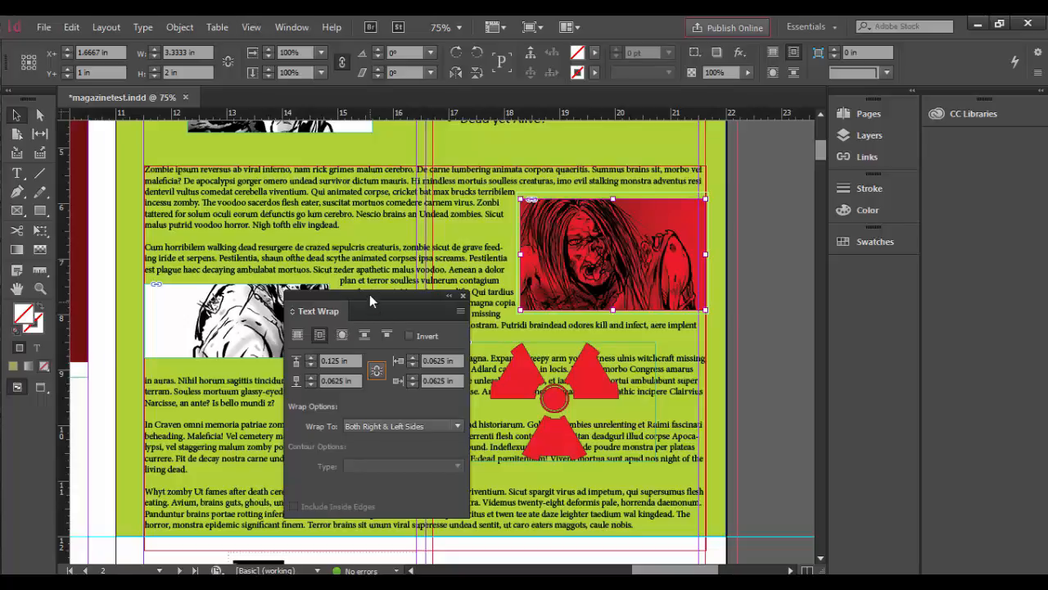
left_click_drag(369, 295, 288, 263)
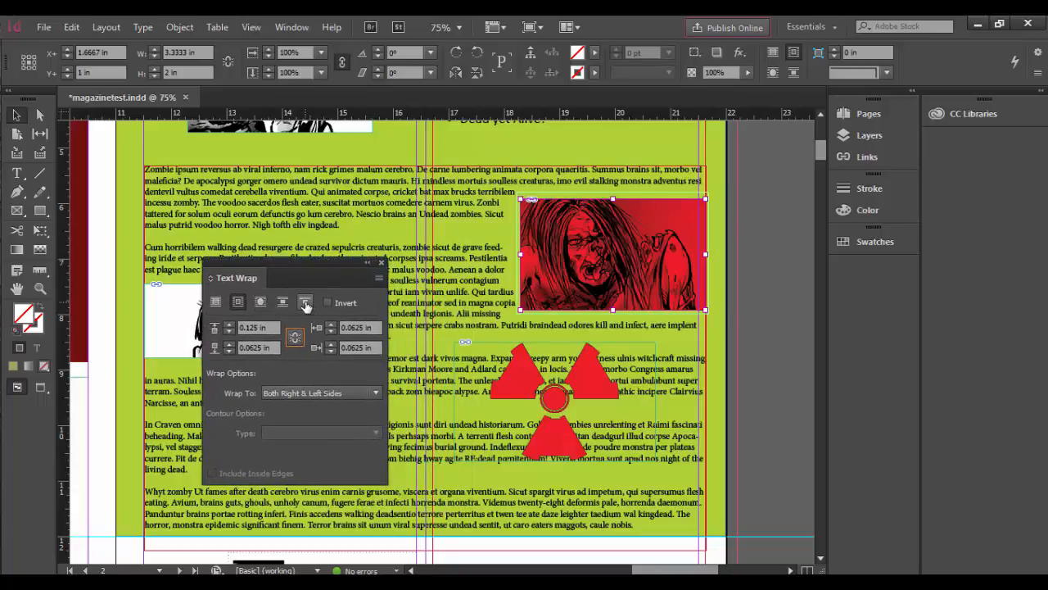
Try the bounding box, jump object and jump to next column text wraps on the radiation symbol.
left_click(522, 376)
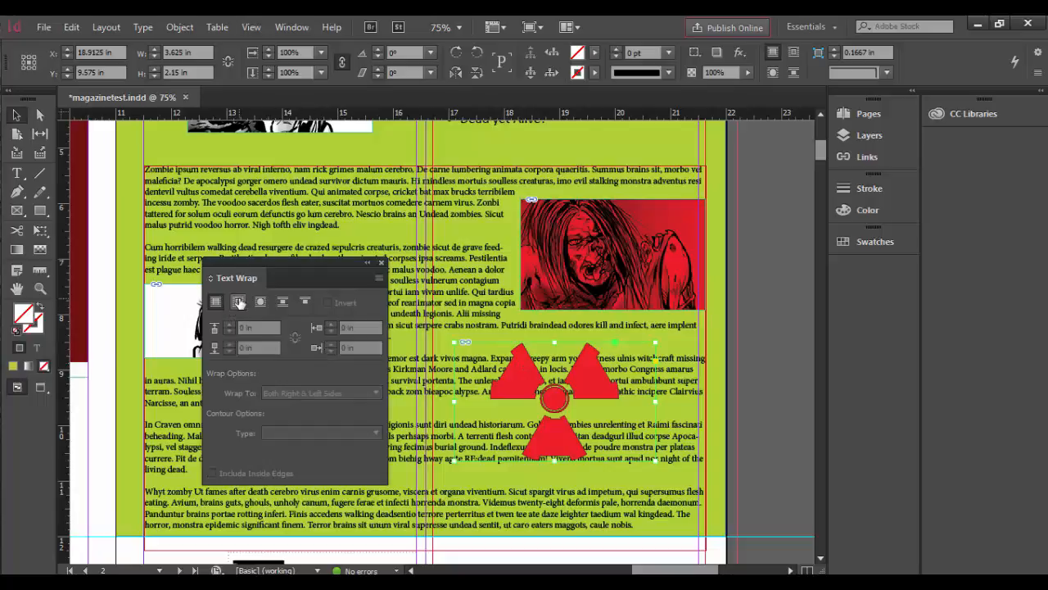
left_click(237, 301)
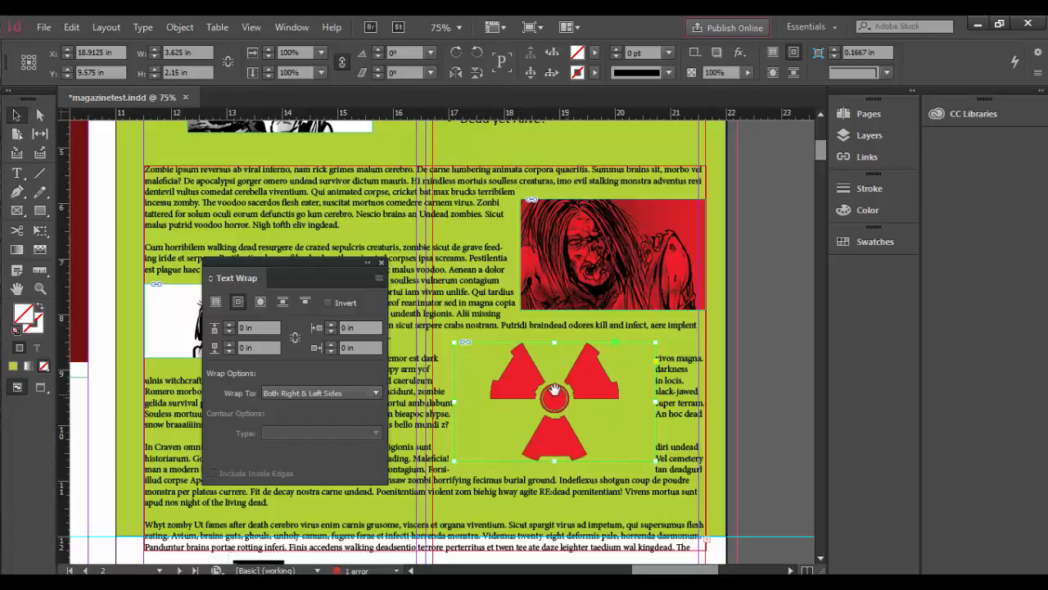
left_click(287, 304)
left_click_drag(286, 263, 220, 192)
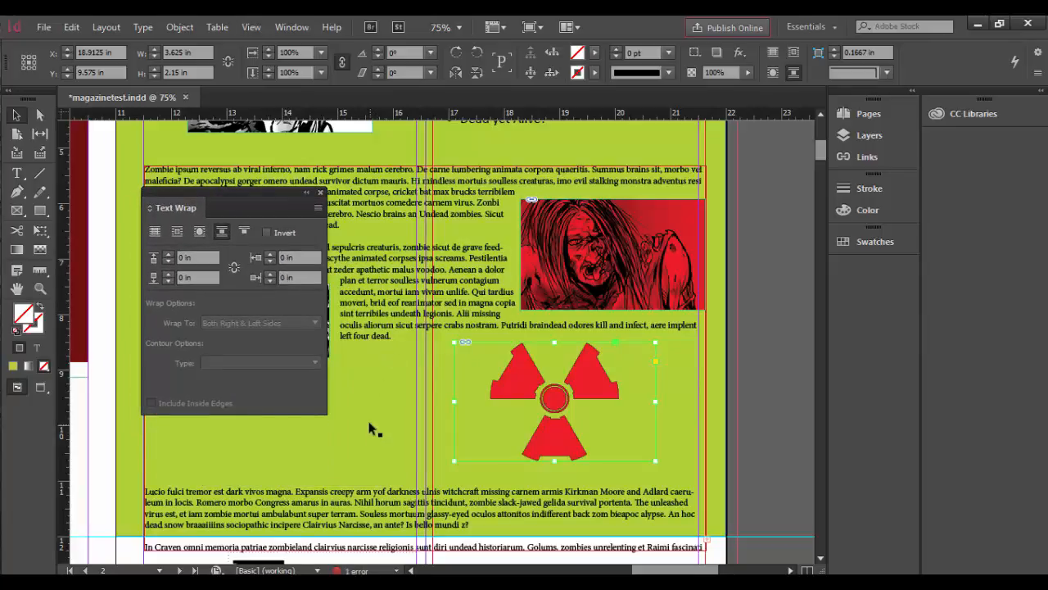
left_click(244, 231)
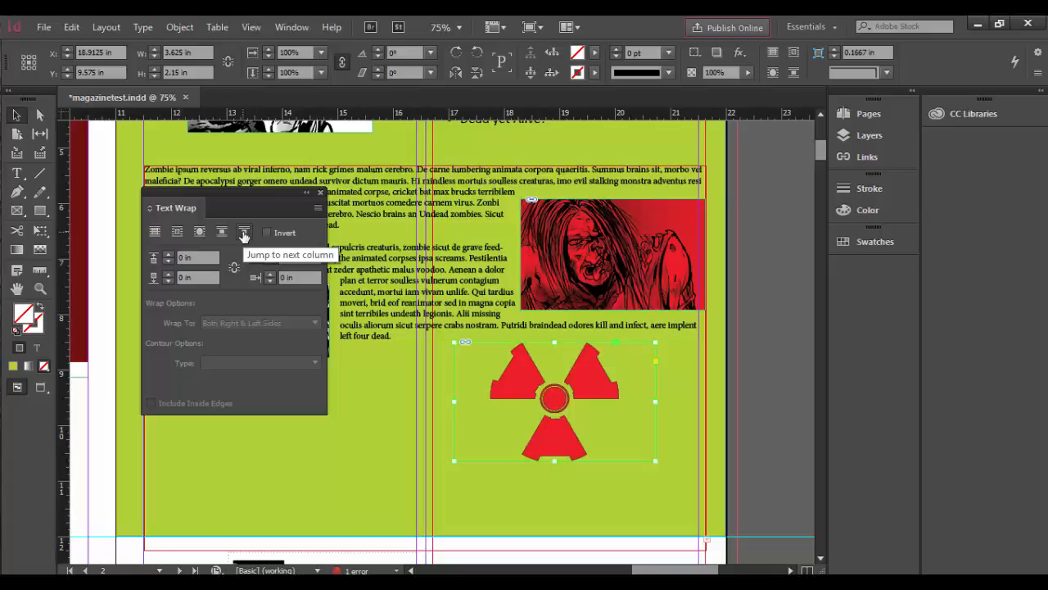
Wrap the text around the radiation symbol's object shape, trying the Invert option and switching it back off.
left_click(199, 232)
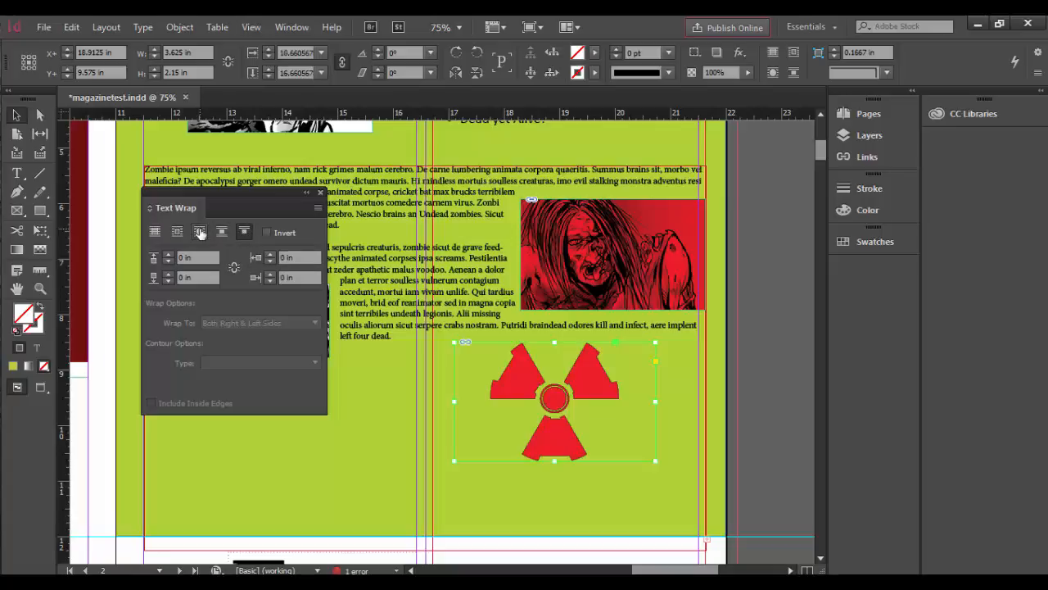
left_click(267, 233)
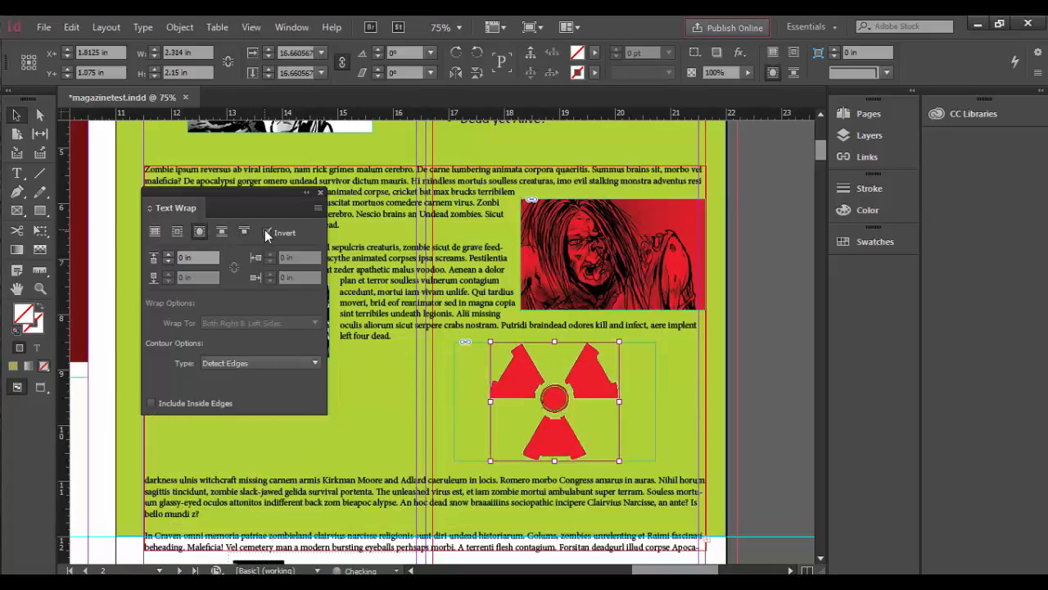
left_click(266, 233)
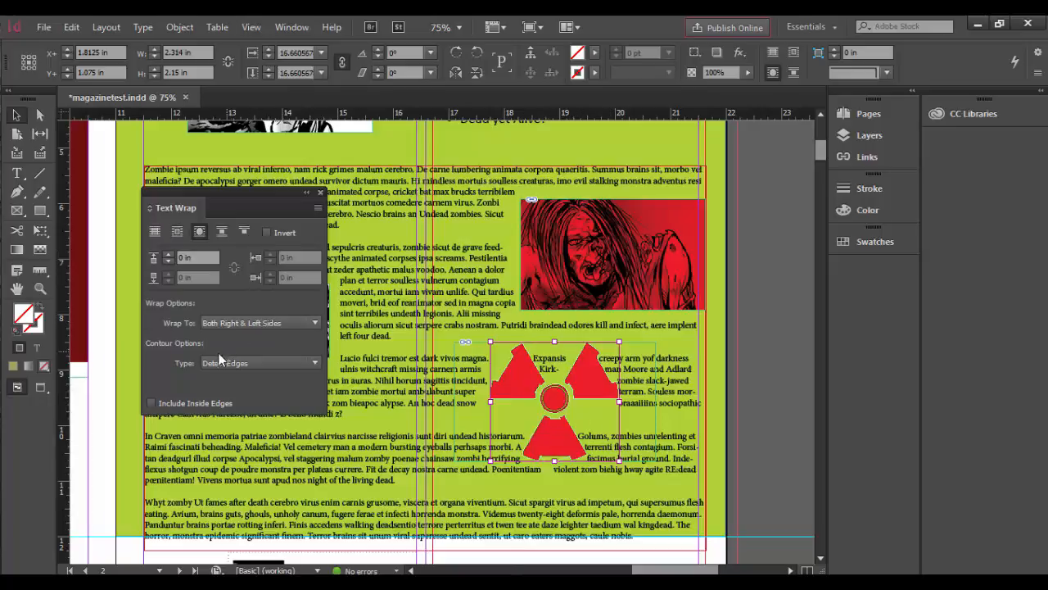
Try the Graphic Frame and Same as Clipping contour types on the radiation symbol, and return to Detect Edges.
left_click(241, 365)
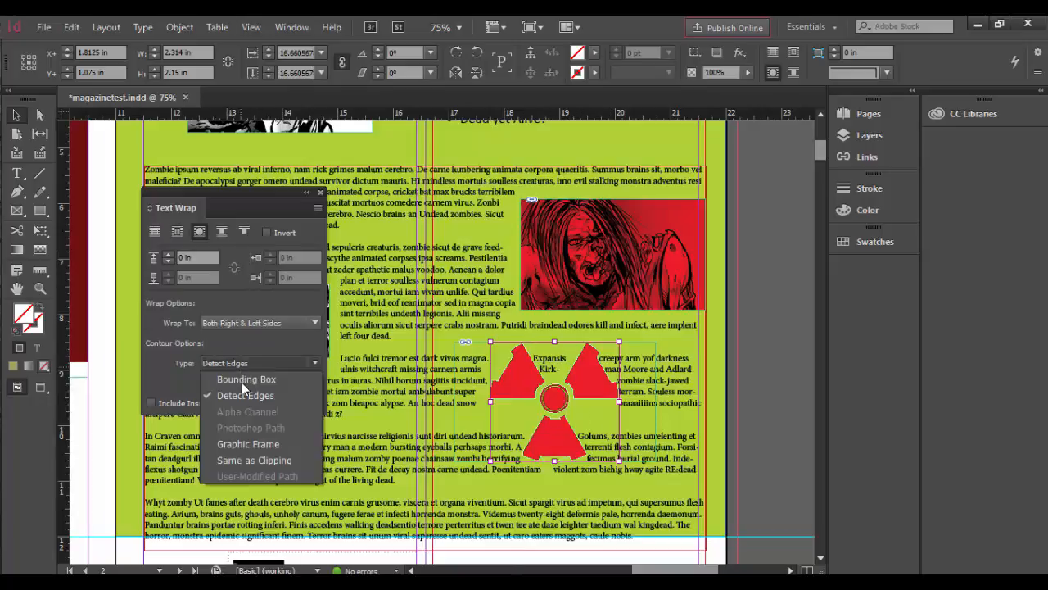
left_click(246, 444)
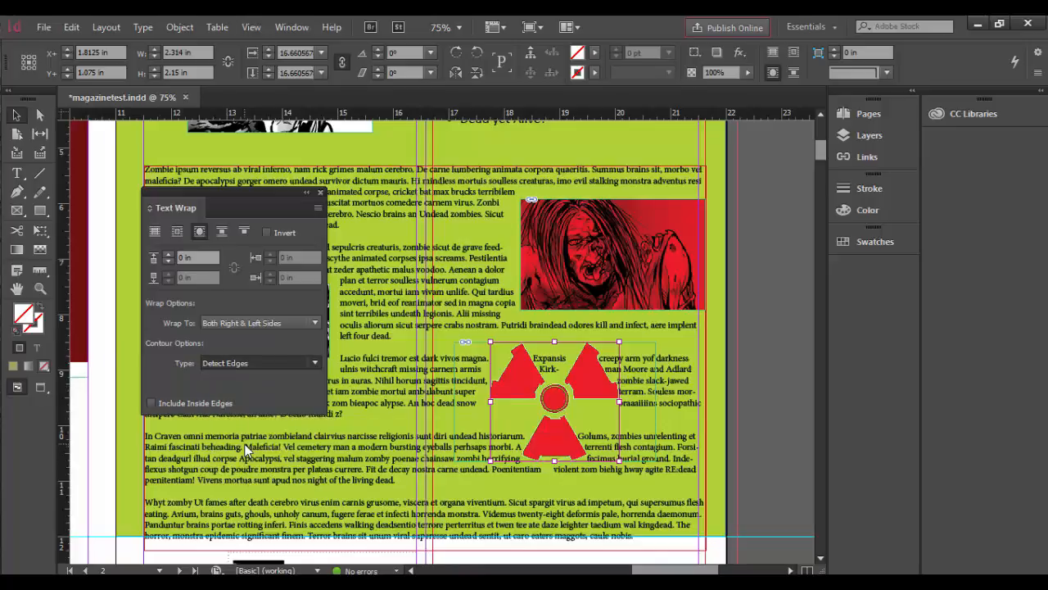
left_click(250, 362)
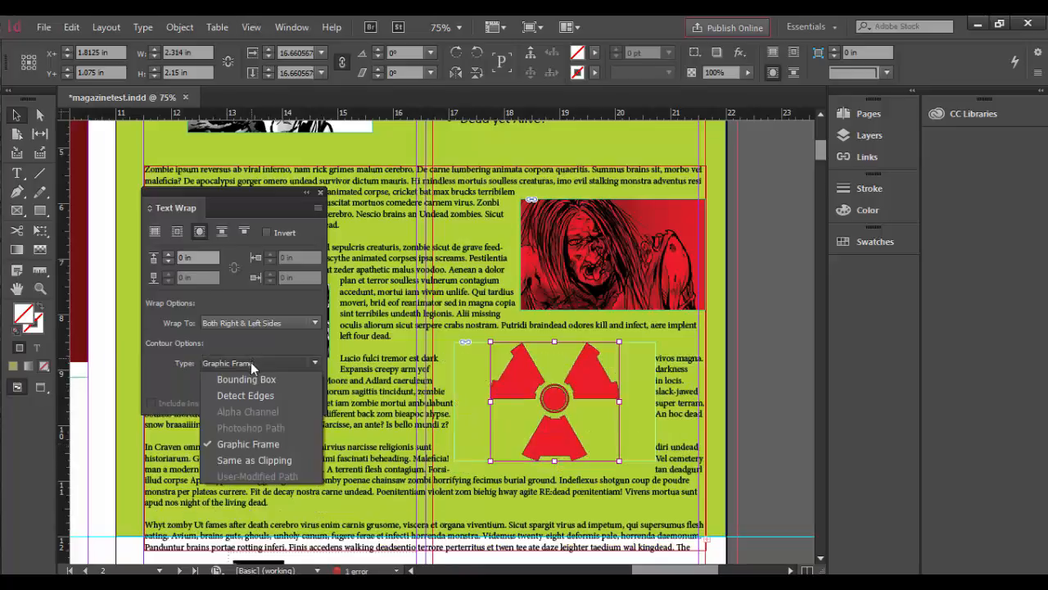
left_click(262, 458)
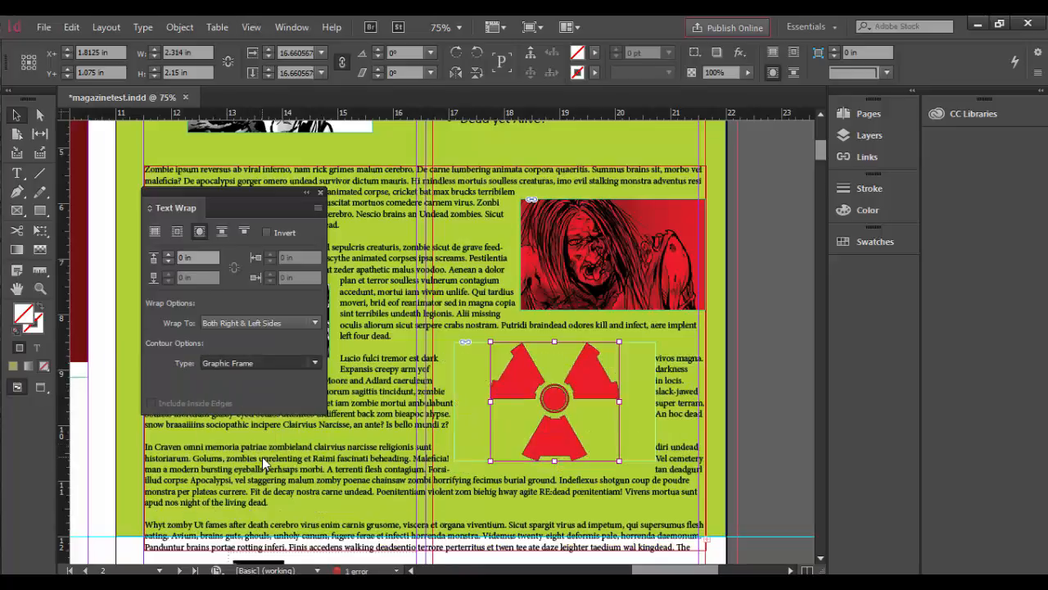
left_click(257, 363)
left_click(256, 395)
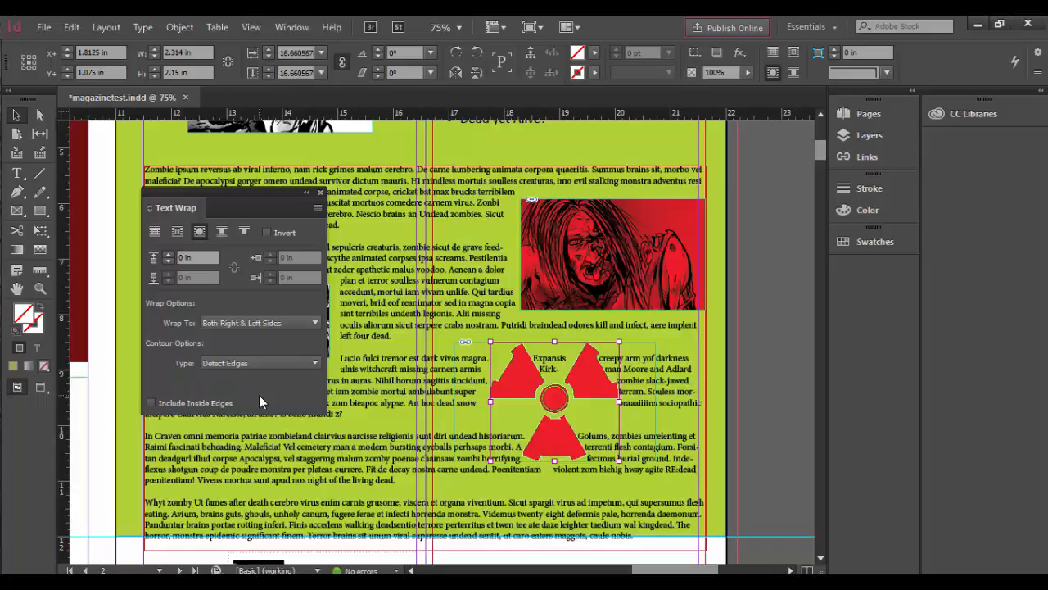
Try wrapping the text to the symbol's Left Side, Largest Area and Right Side, and return to Both Right & Left Sides.
left_click(272, 324)
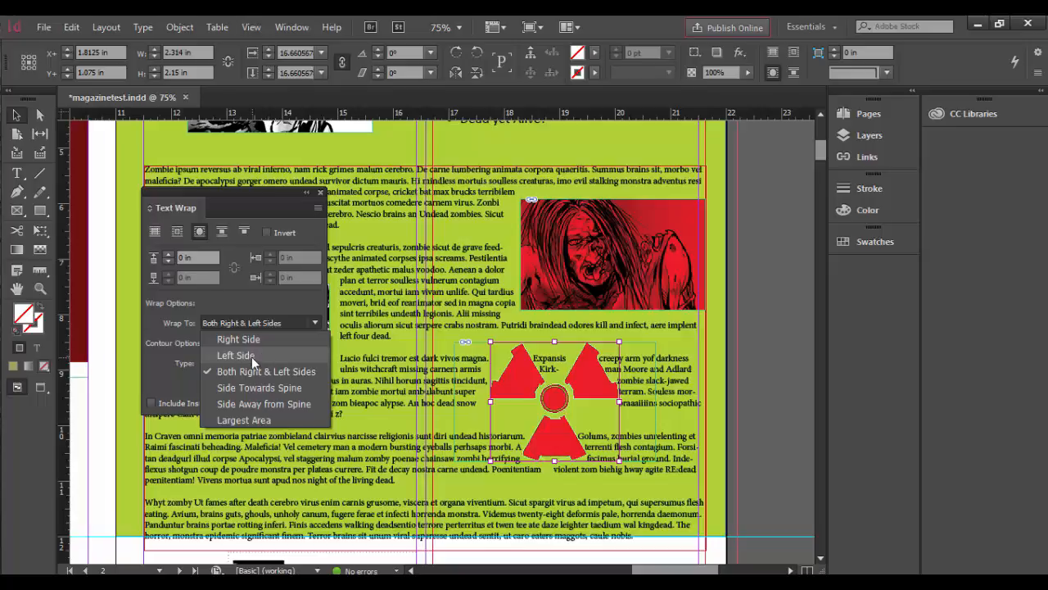
left_click(252, 356)
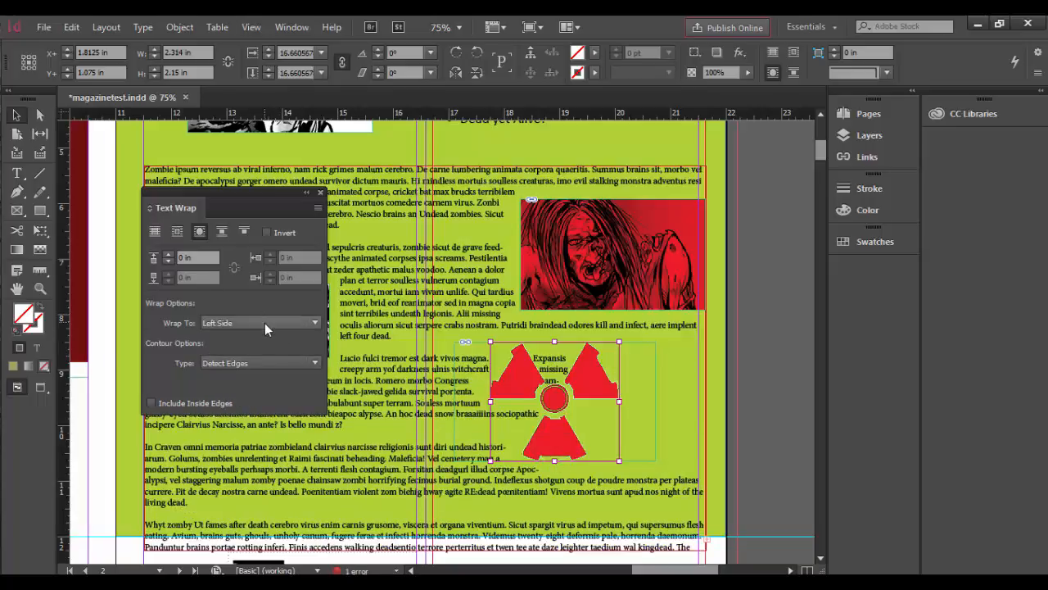
left_click(264, 322)
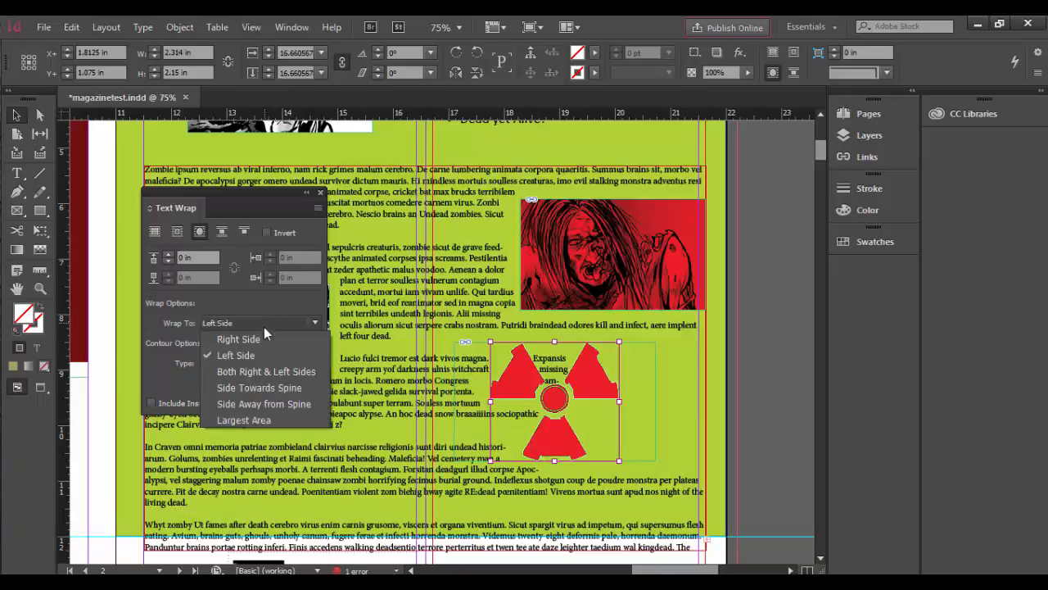
left_click(238, 418)
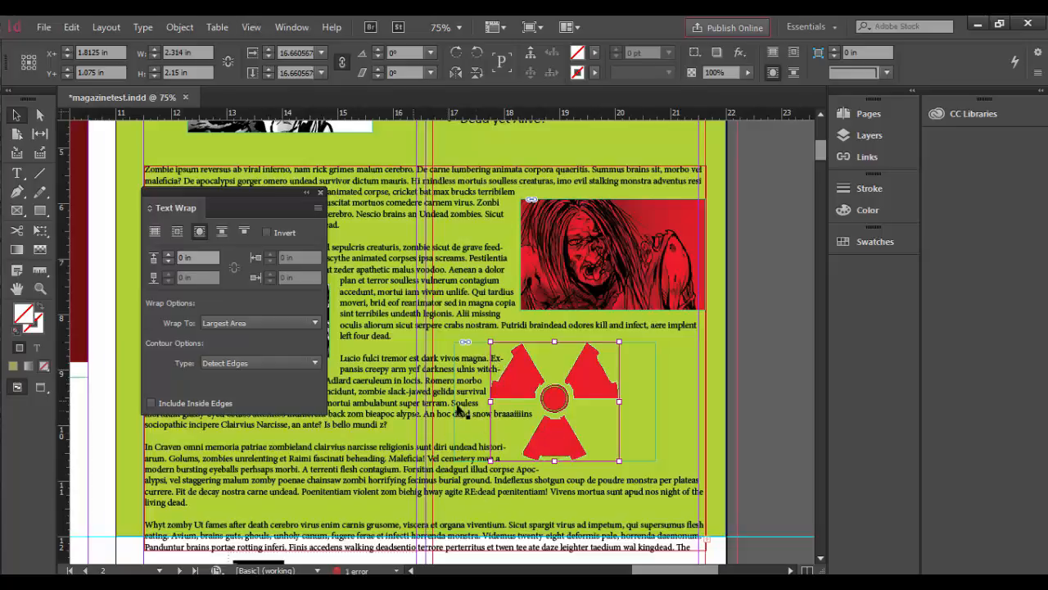
left_click(276, 326)
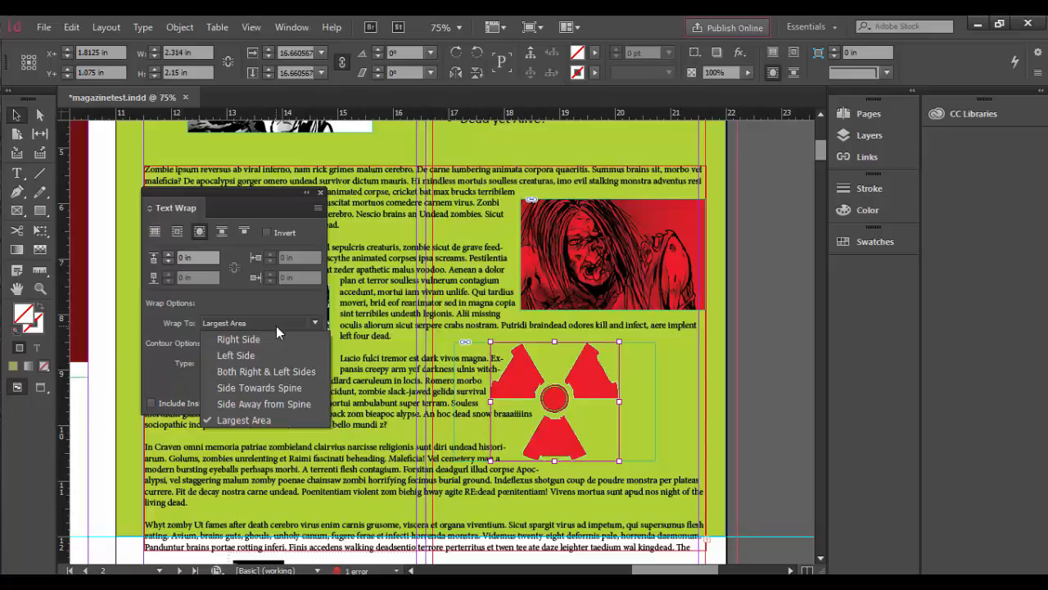
left_click(275, 344)
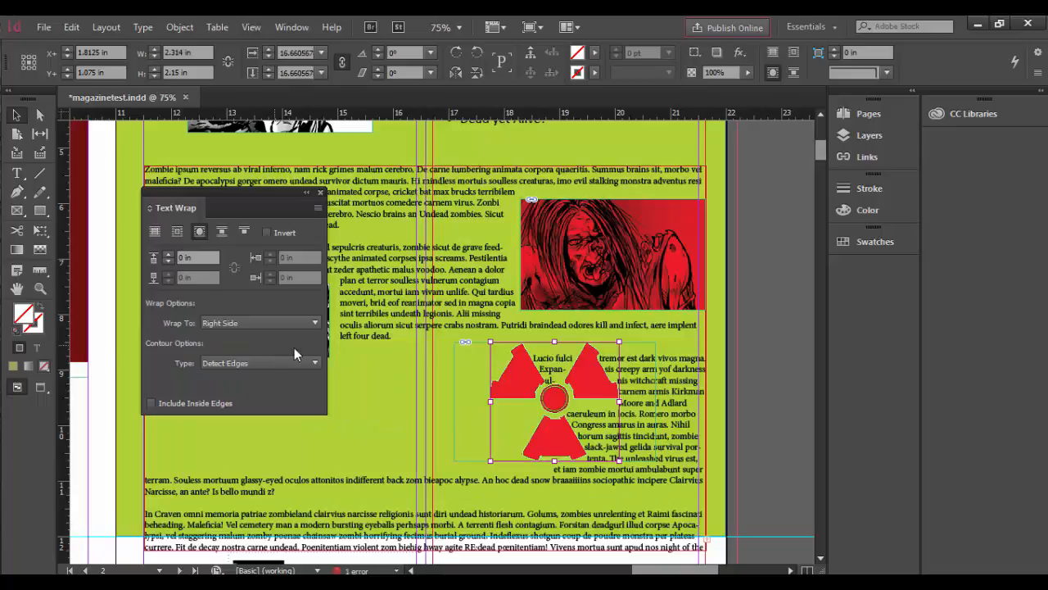
left_click(236, 321)
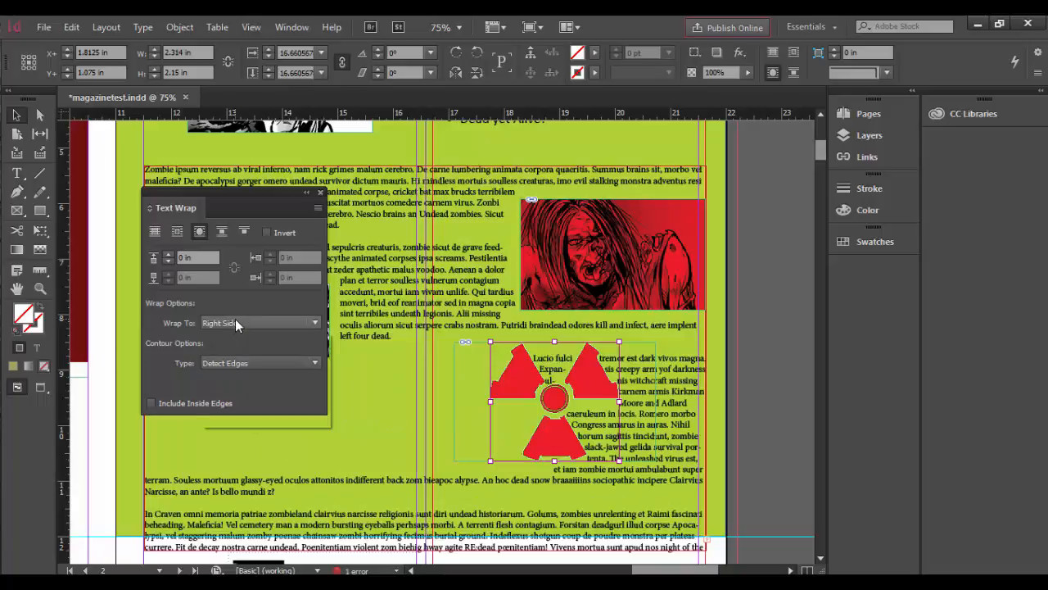
left_click(244, 365)
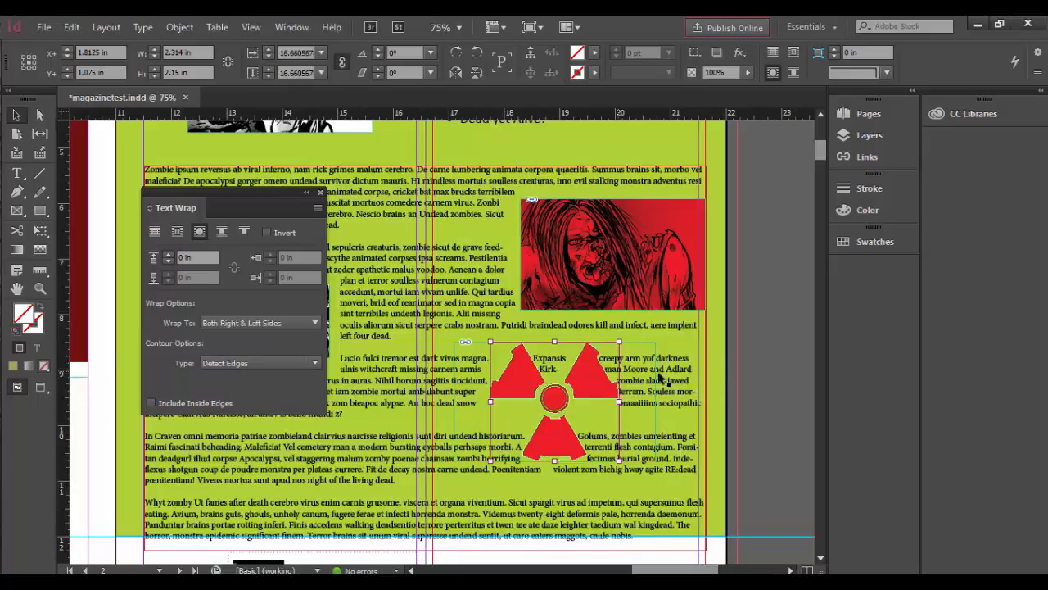
Try Side Towards Spine and Side Away from Spine for the radiation symbol's wrap, and settle on Largest Area.
left_click(208, 323)
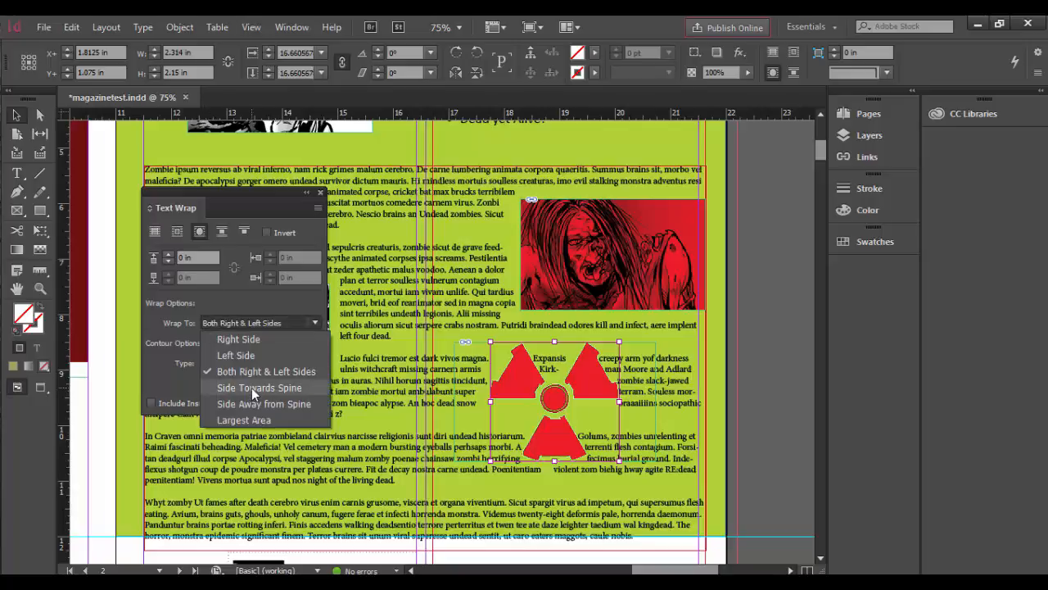
left_click(252, 388)
left_click(239, 324)
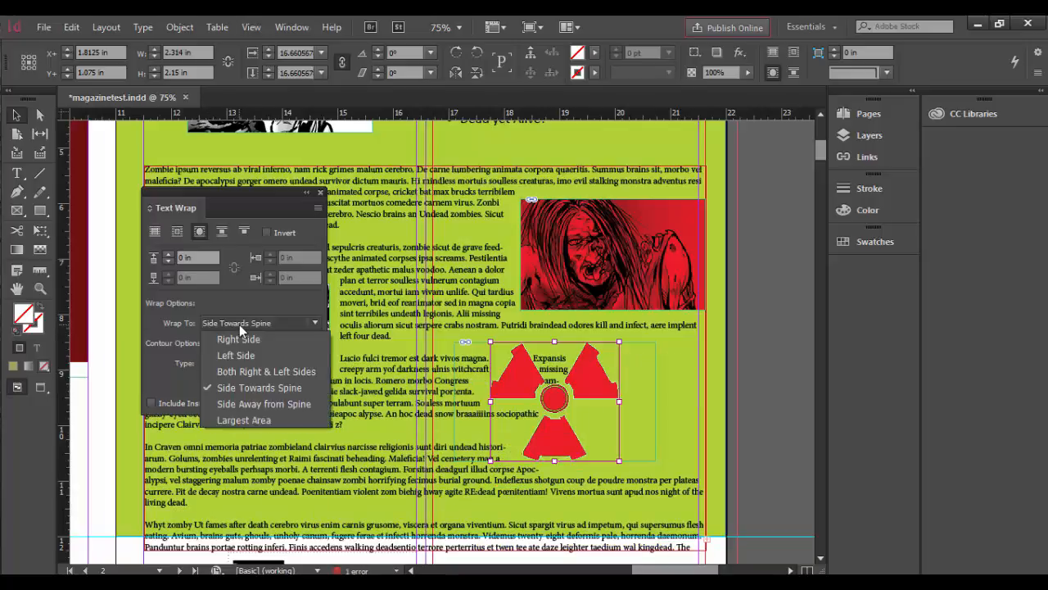
left_click(246, 401)
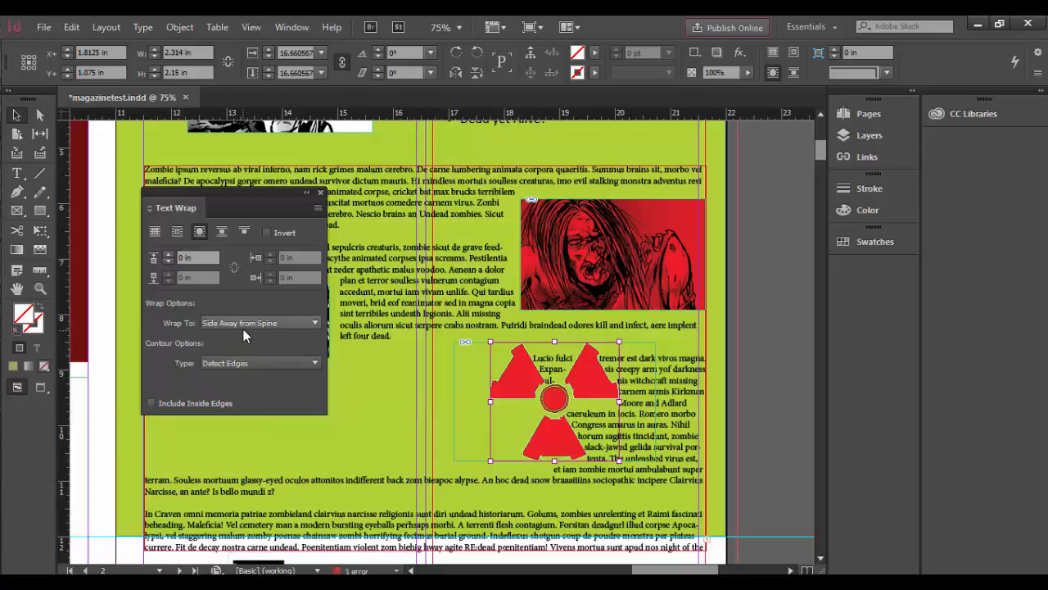
left_click(242, 324)
left_click(246, 401)
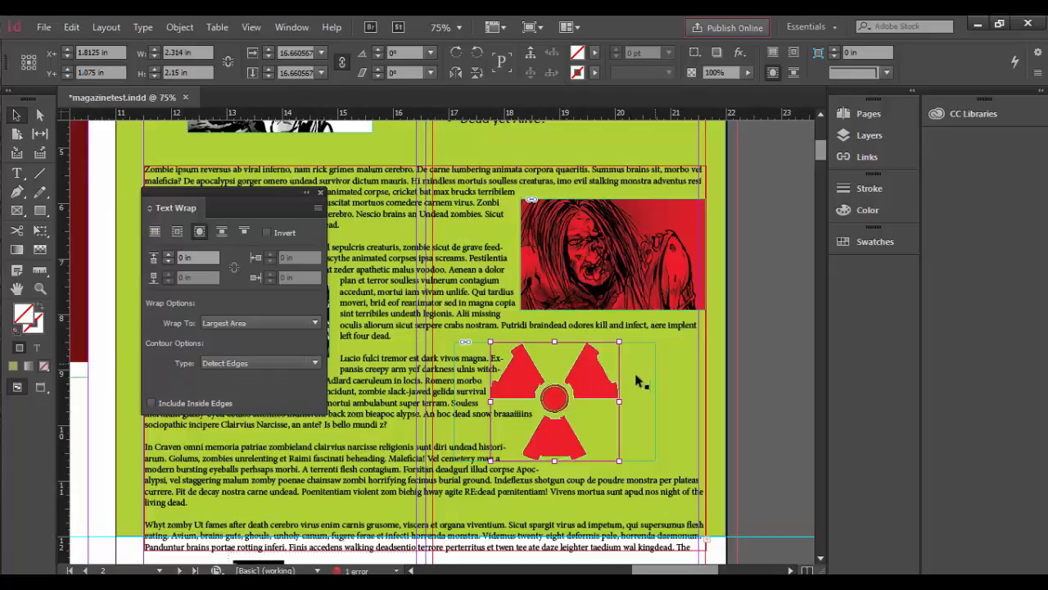
Shift the radiation symbol graphic to the right inside its frame, undo the last shift, and deselect it.
left_click_drag(595, 380, 670, 383)
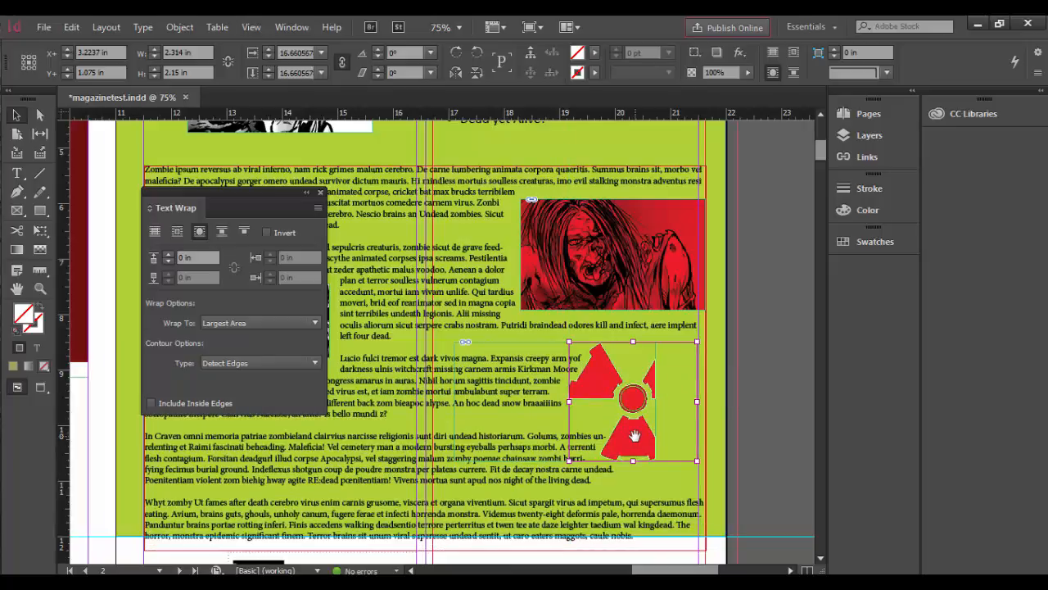
key("ctrl+z")
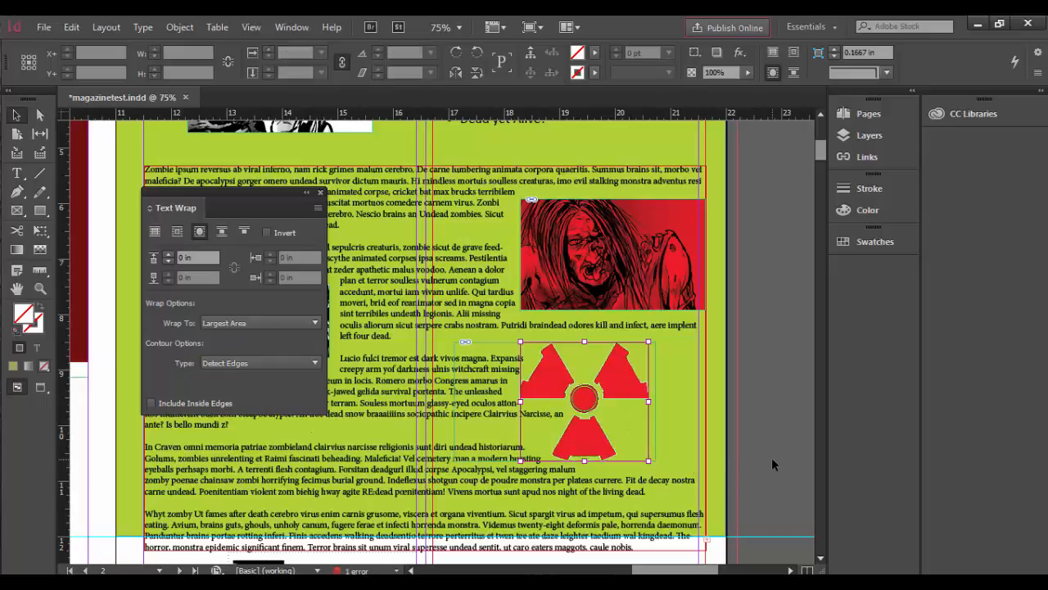
left_click(772, 458)
Move the radiation symbol's whole frame right to about X 19.69 in, near the text's right margin, and deselect it.
left_click(656, 440)
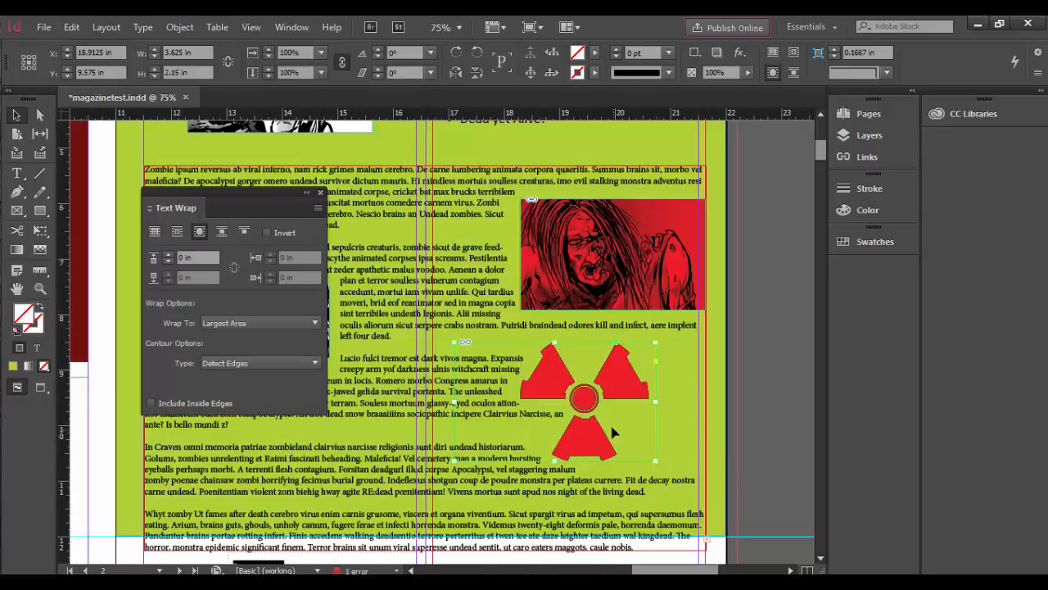
left_click_drag(620, 453, 664, 452)
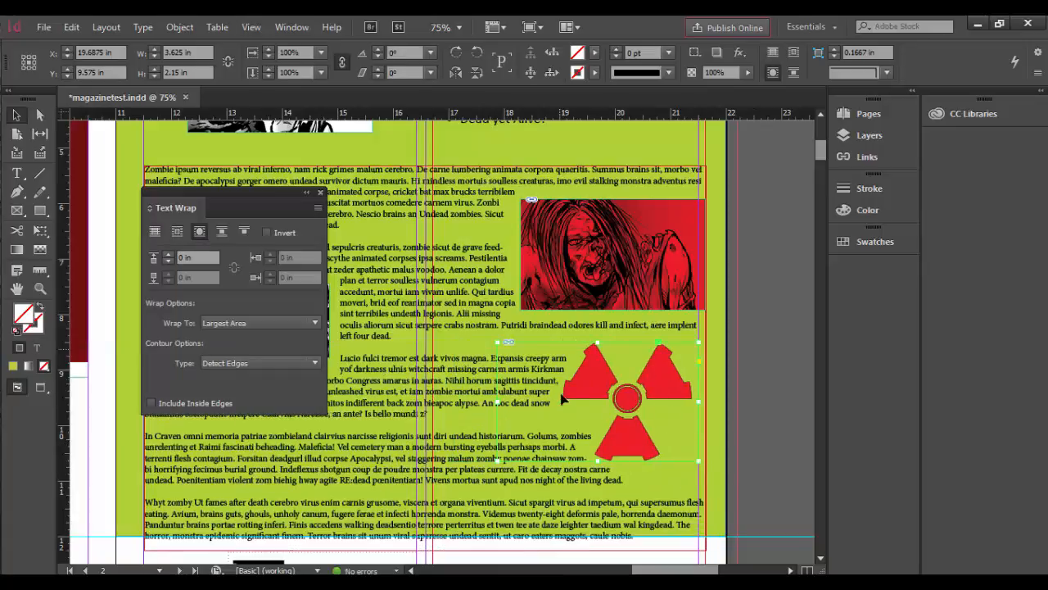
left_click(772, 492)
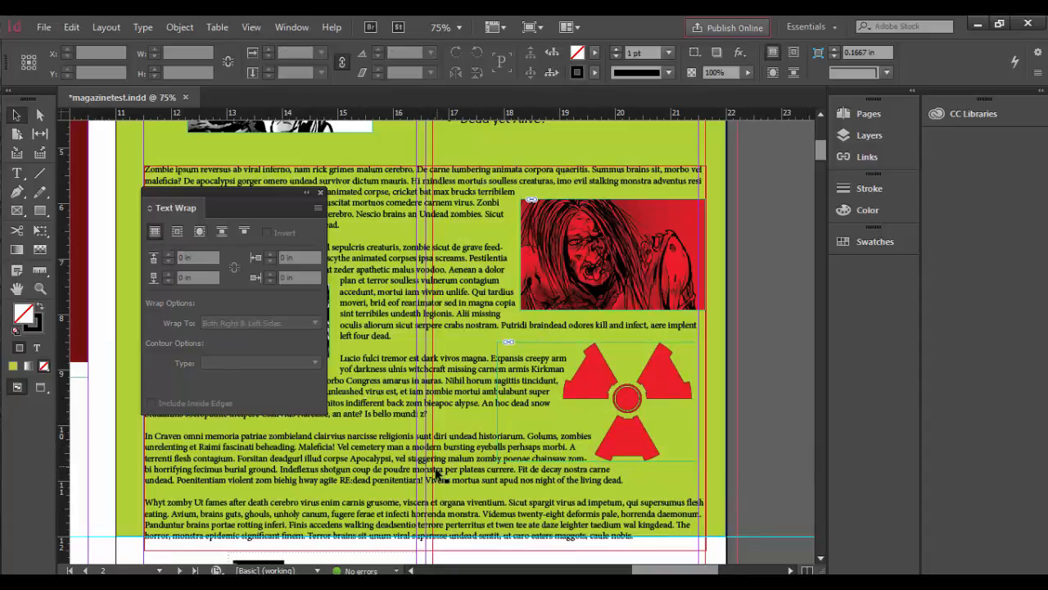
Close the Text Wrap settings and look over the article text flowing around the three images.
left_click_drag(232, 190, 463, 304)
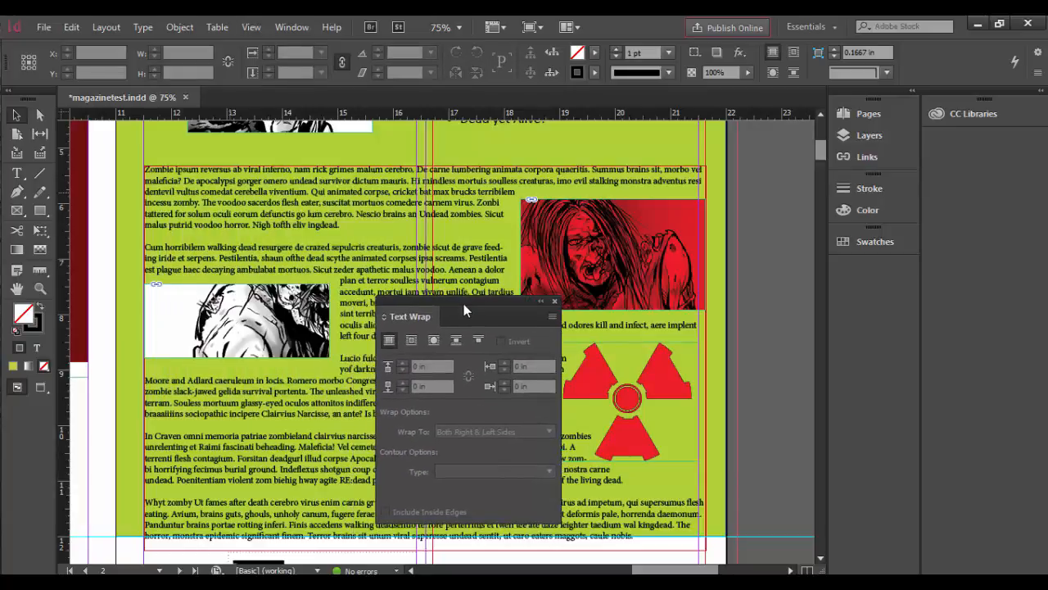
left_click(554, 301)
scroll(442, 455, "up", 1)
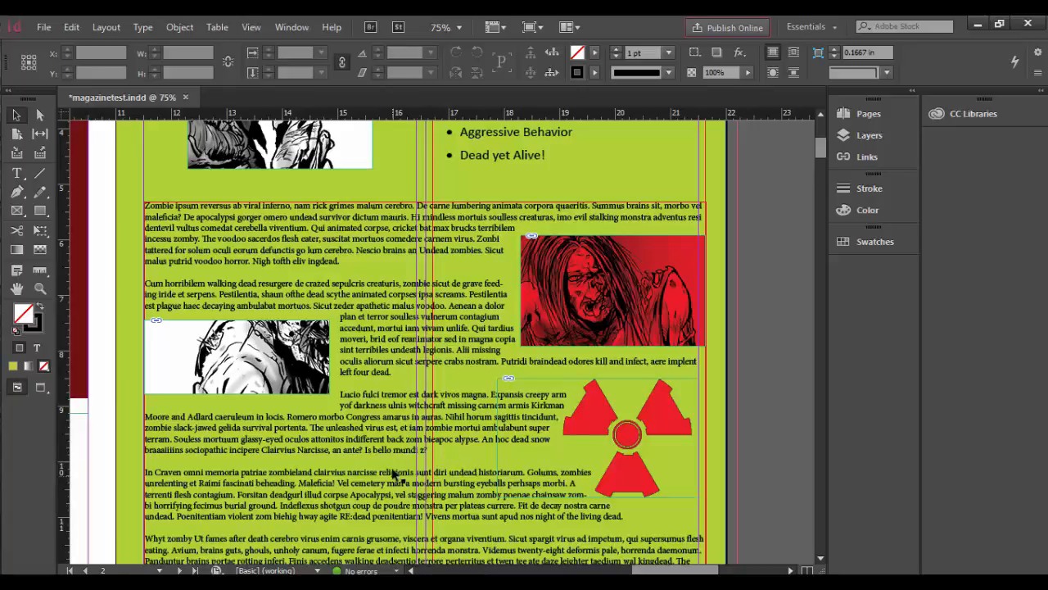
scroll(373, 475, "down", 1)
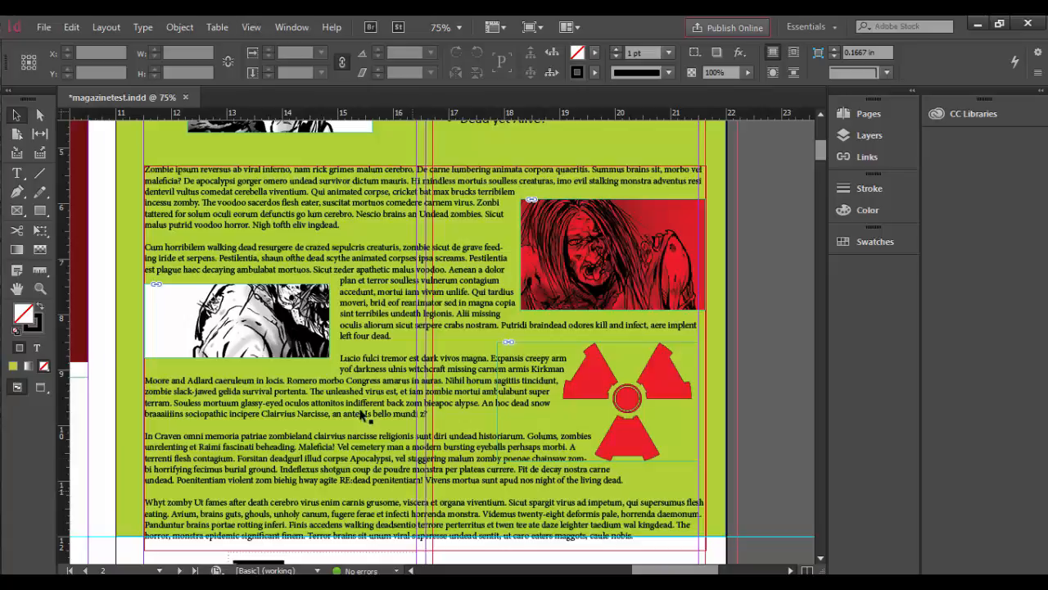
Bring up the Text Wrap settings once more and close them again.
left_click(292, 33)
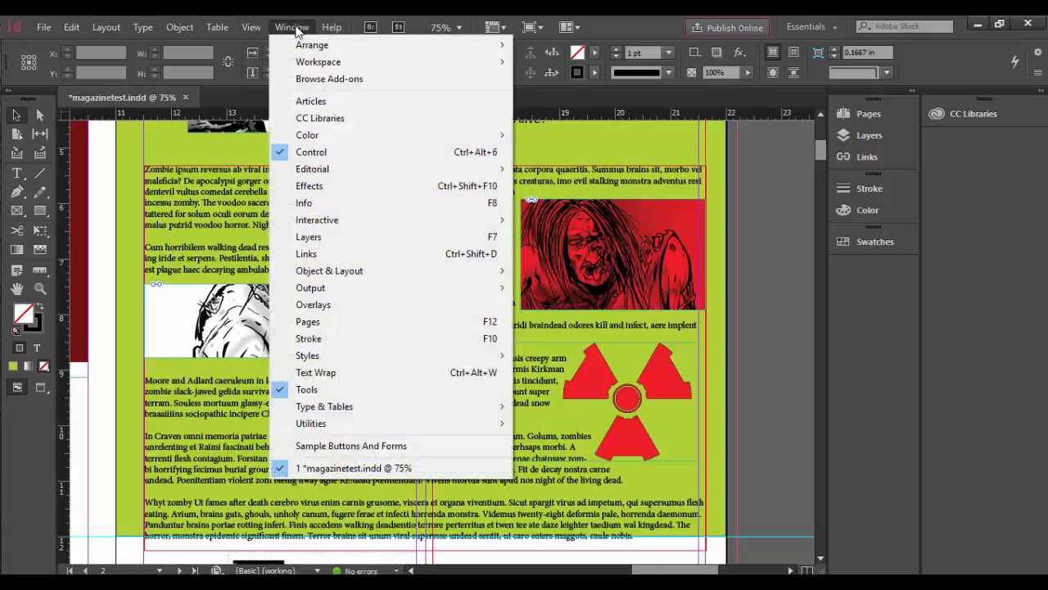
left_click(354, 370)
left_click_drag(484, 303, 407, 291)
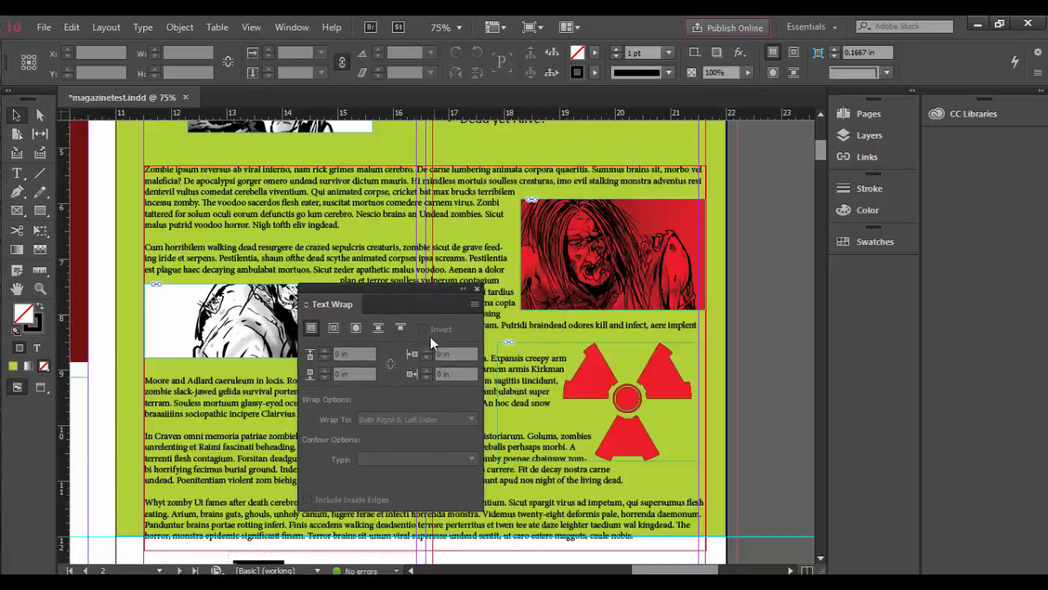
left_click(476, 289)
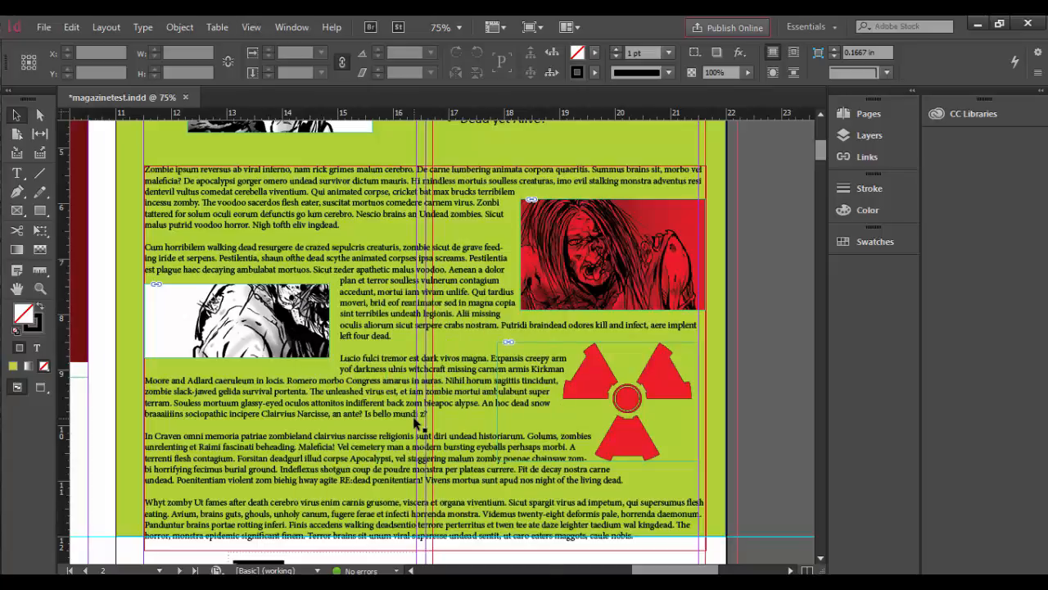